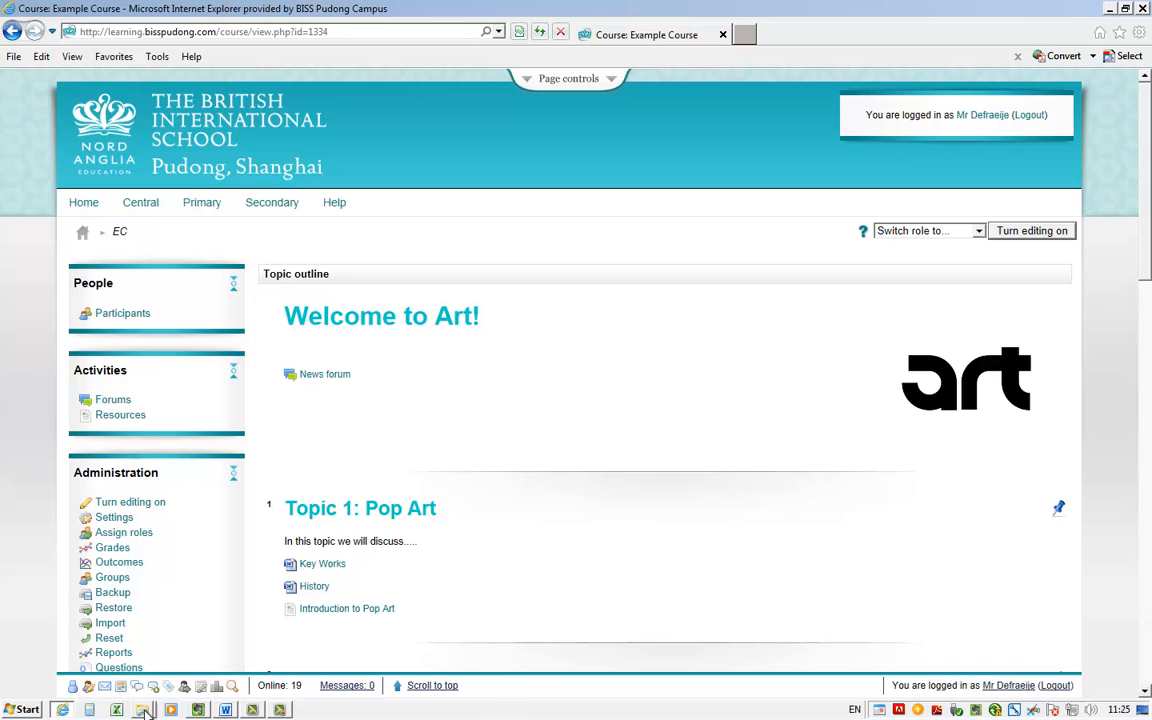
Switch to the Documents library in Windows Explorer and check the properties of the Art Moodle Files folder
mouse_move(143, 709)
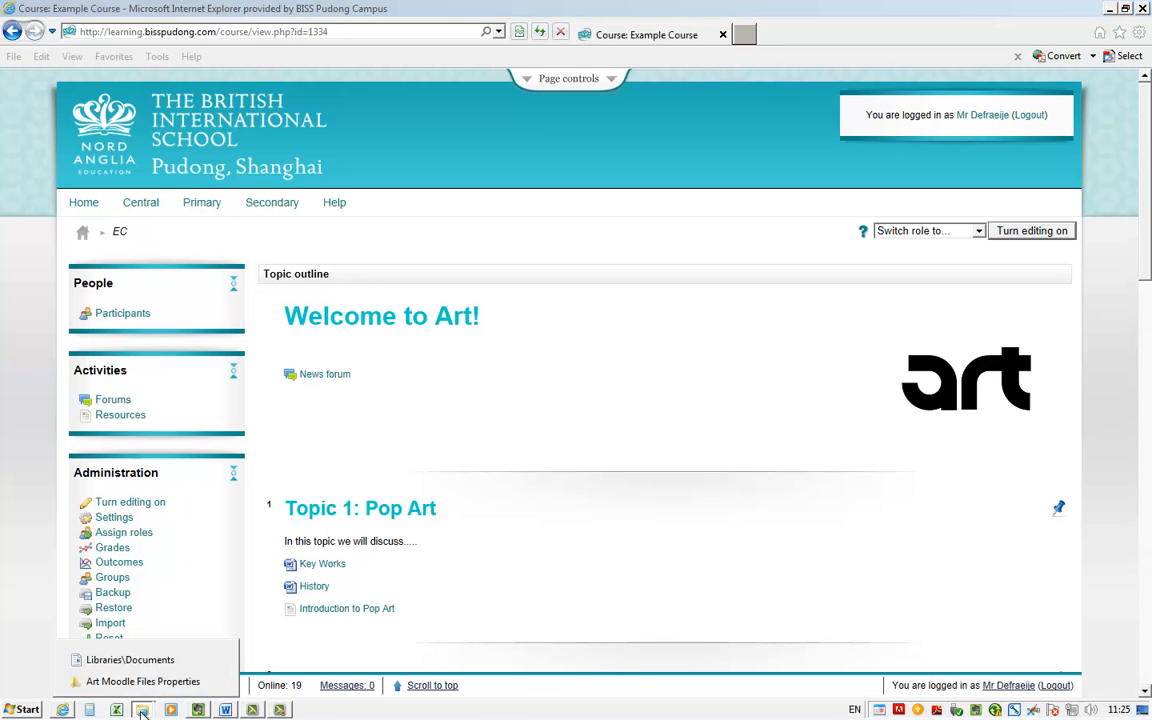
left_click(150, 658)
right_click(362, 166)
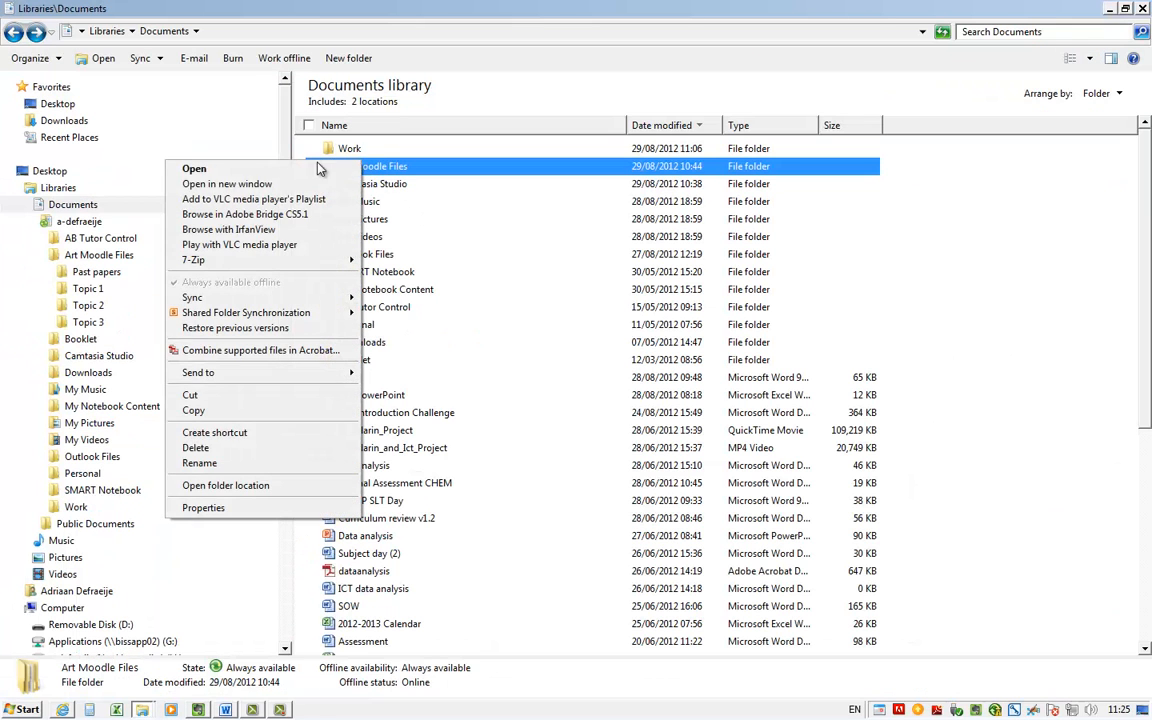
left_click(262, 510)
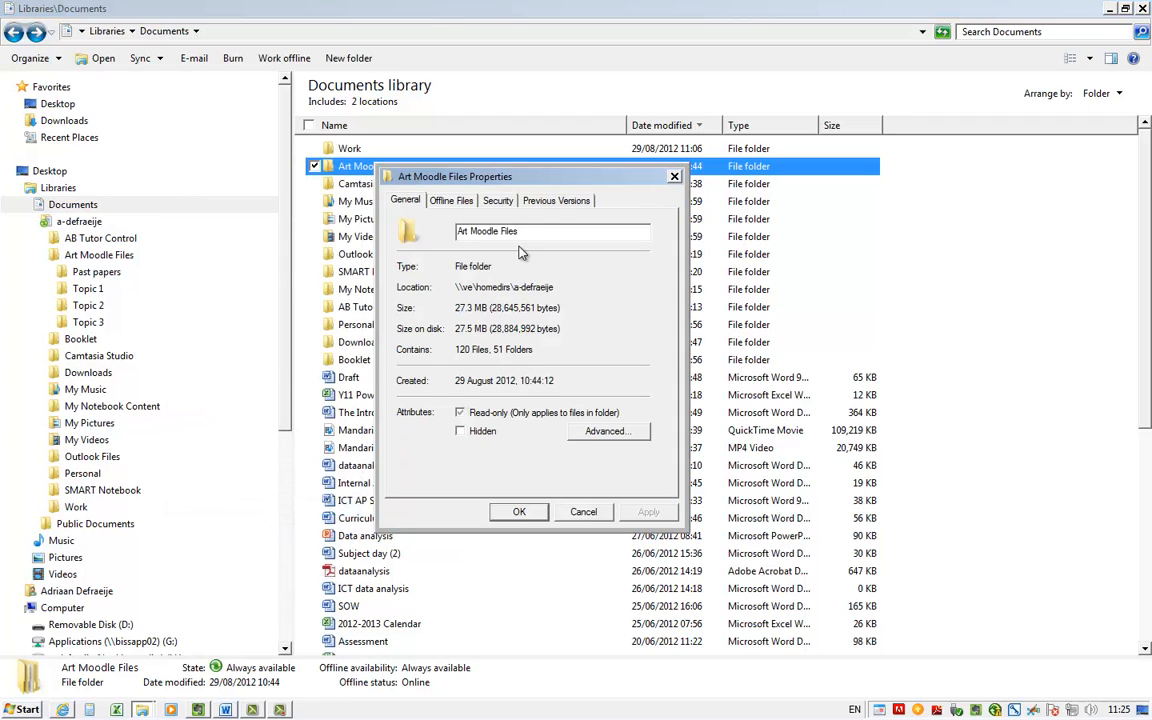
left_click_drag(543, 176, 432, 211)
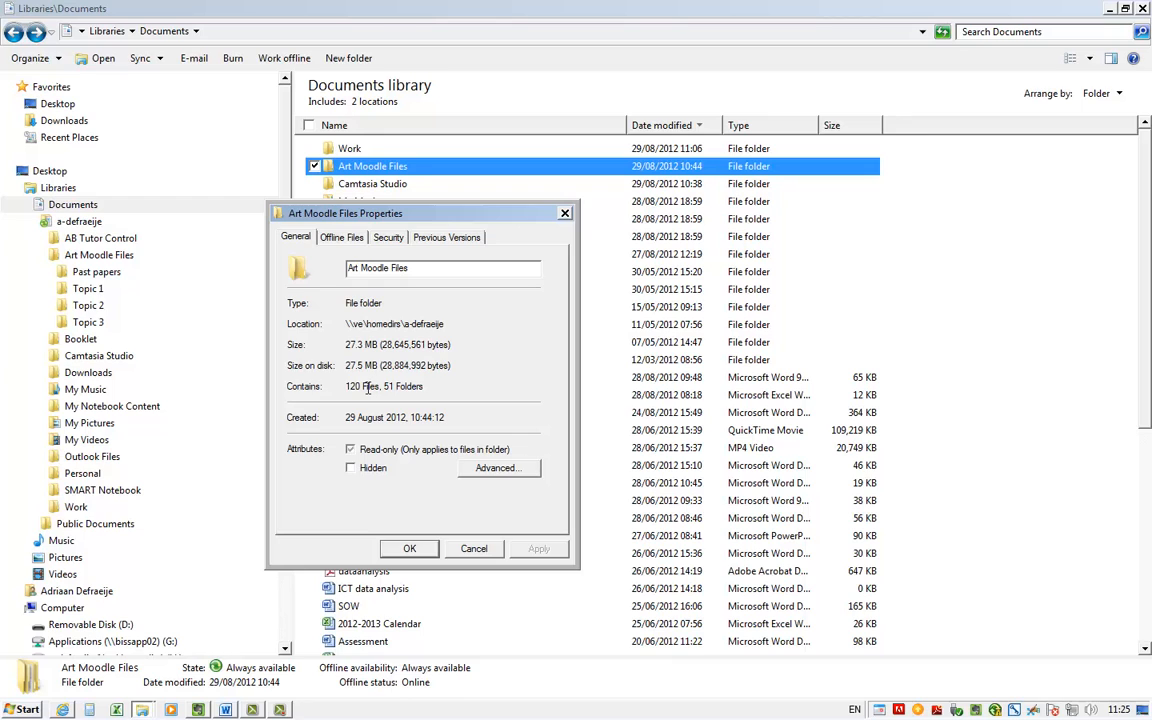
left_click(473, 548)
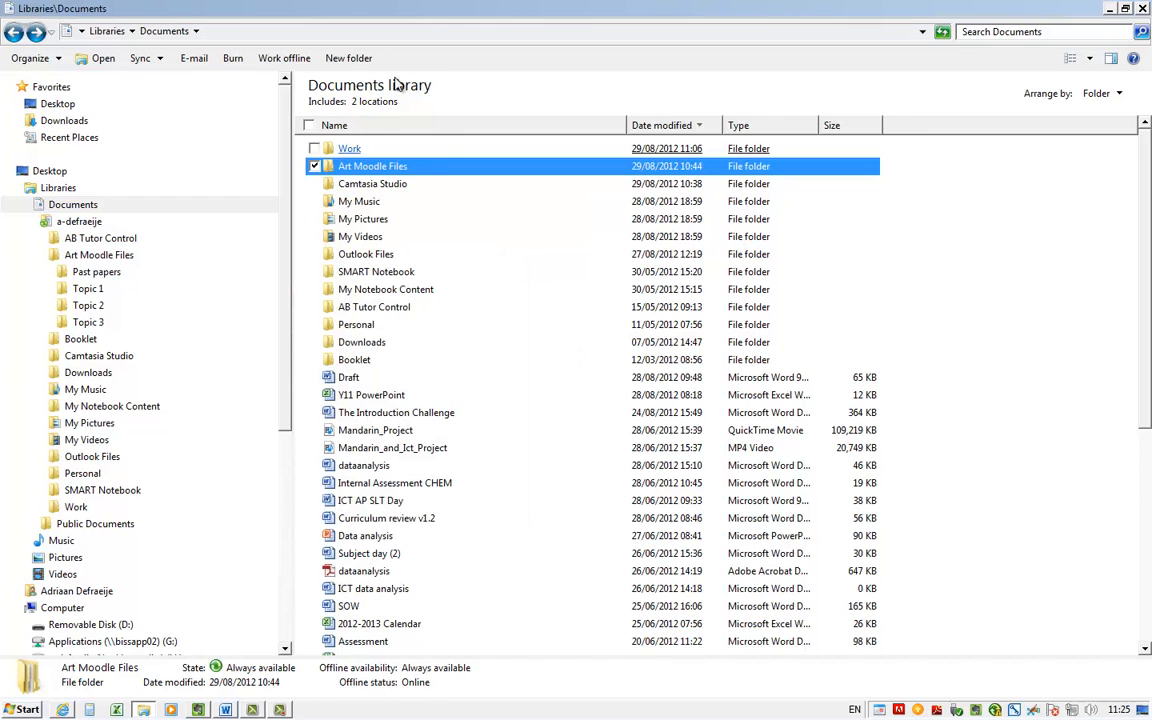
Browse the Art Moodle Files folder through Past papers and 2009 to November, and return to the Documents library
double_click(366, 166)
double_click(360, 150)
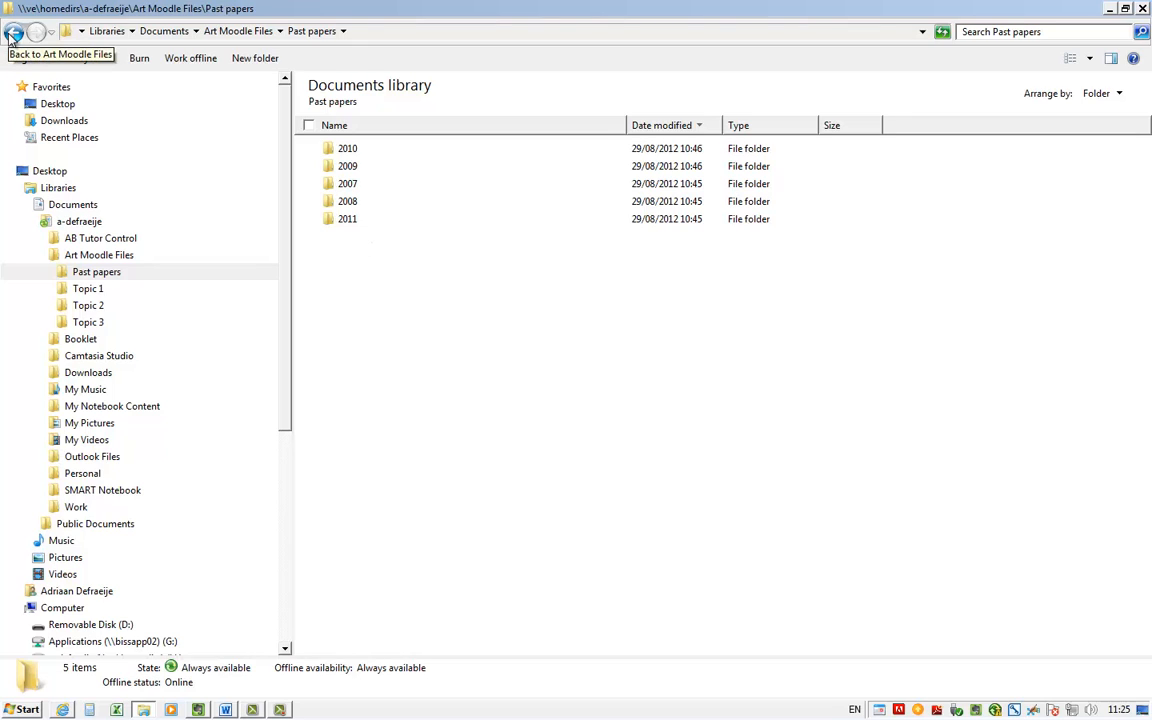
double_click(340, 167)
double_click(358, 150)
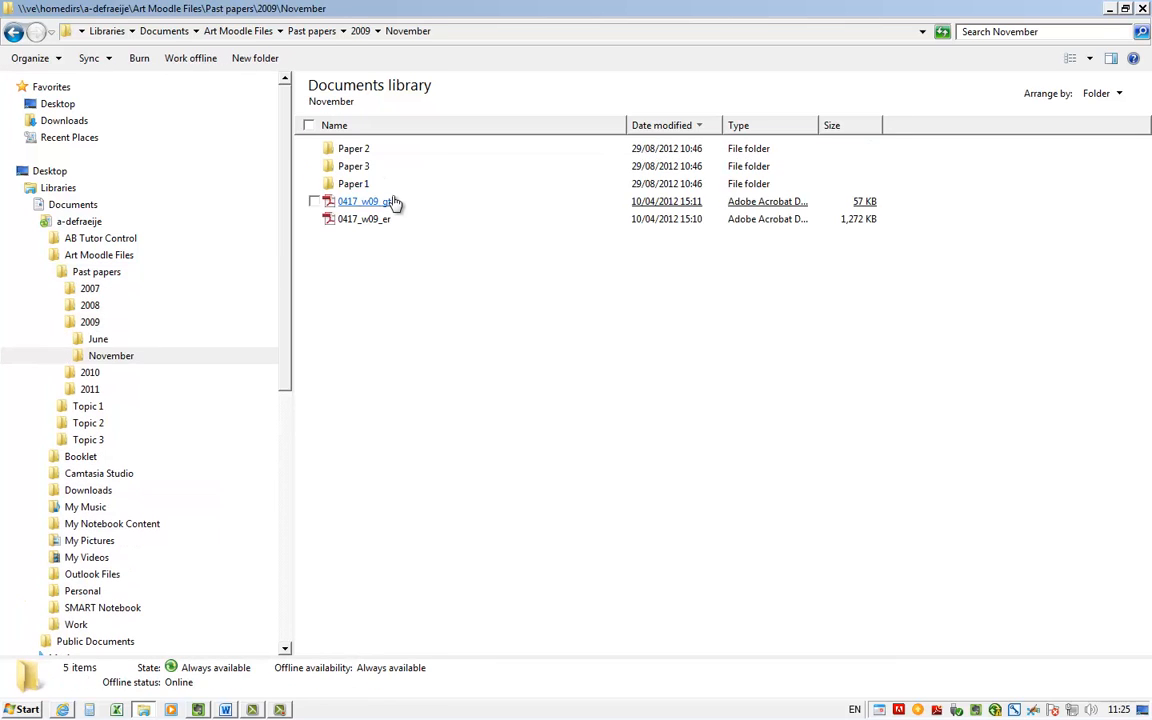
left_click(13, 33)
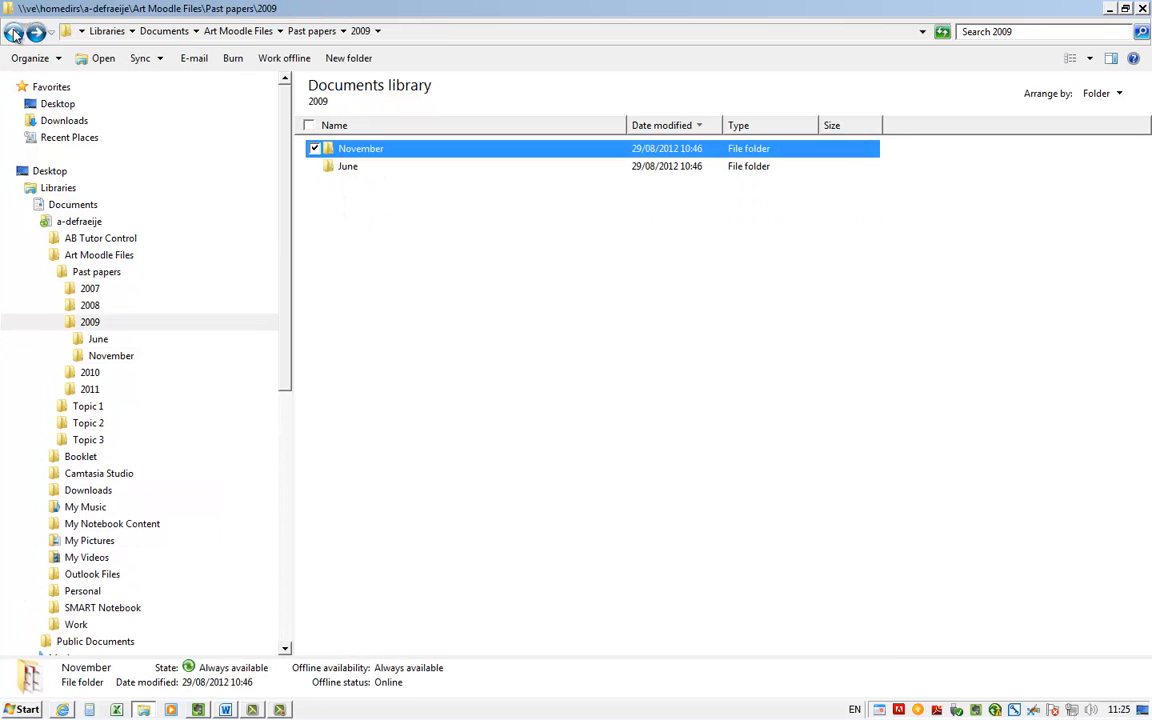
left_click(13, 33)
left_click(13, 33)
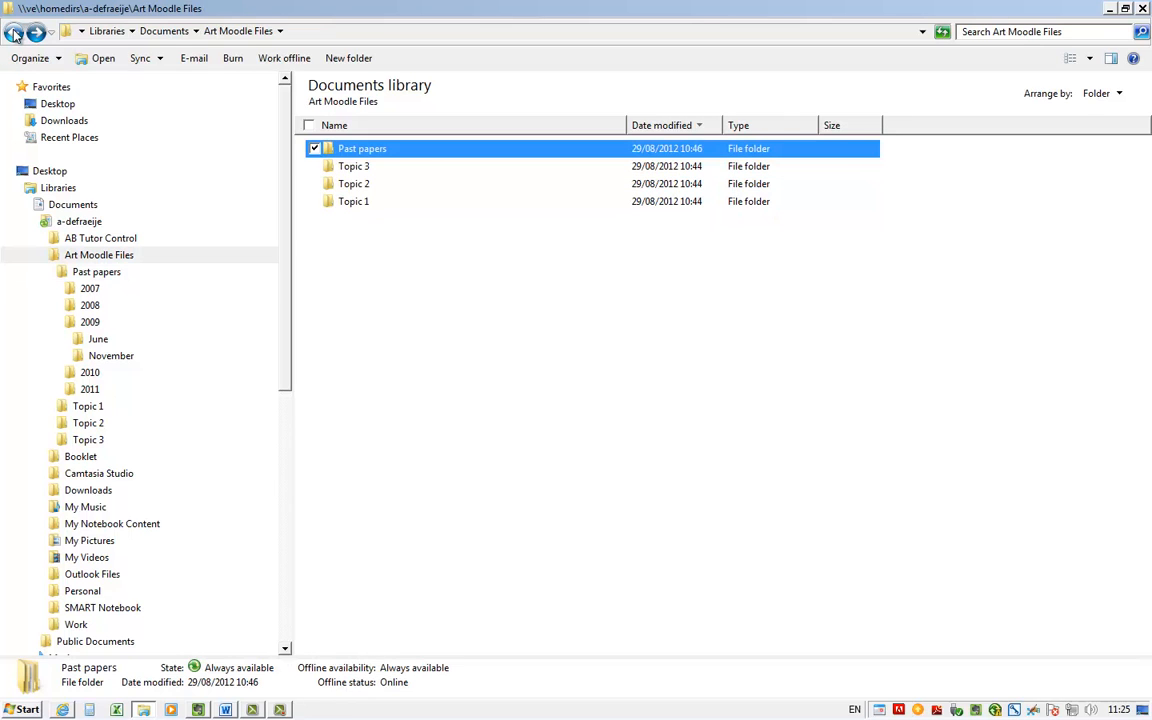
left_click(13, 33)
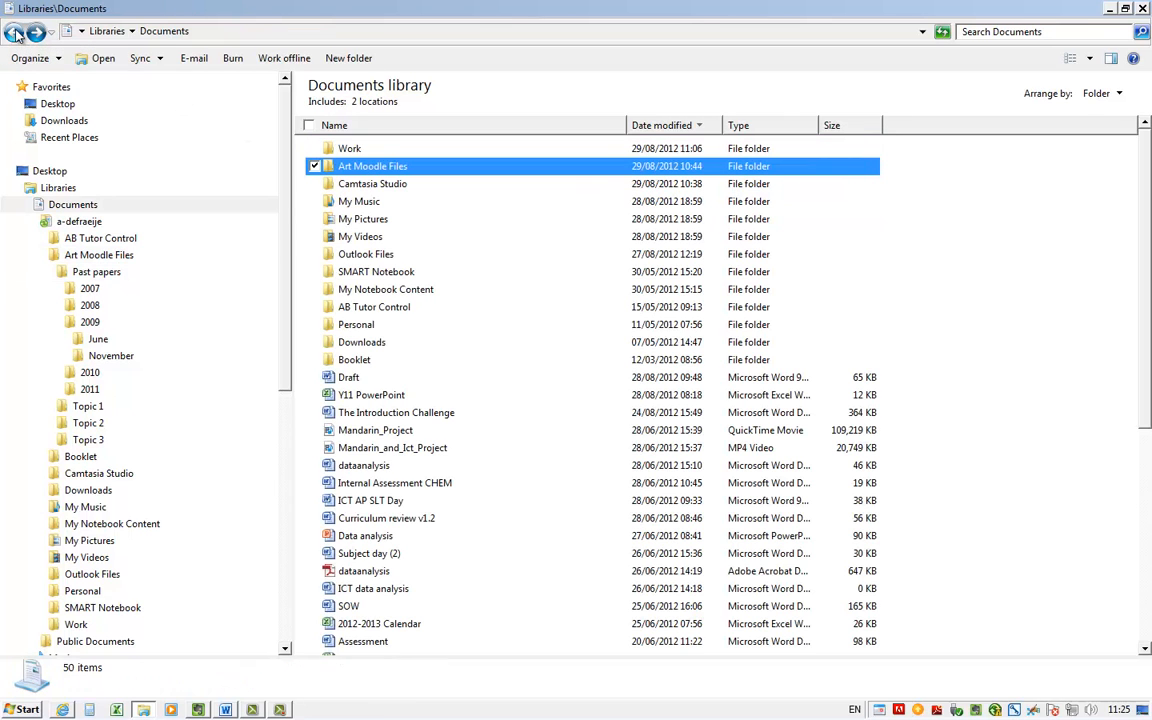
Compress the Art Moodle Files folder into a zip archive in the same location, keeping the name Art Moodle Files
right_click(377, 167)
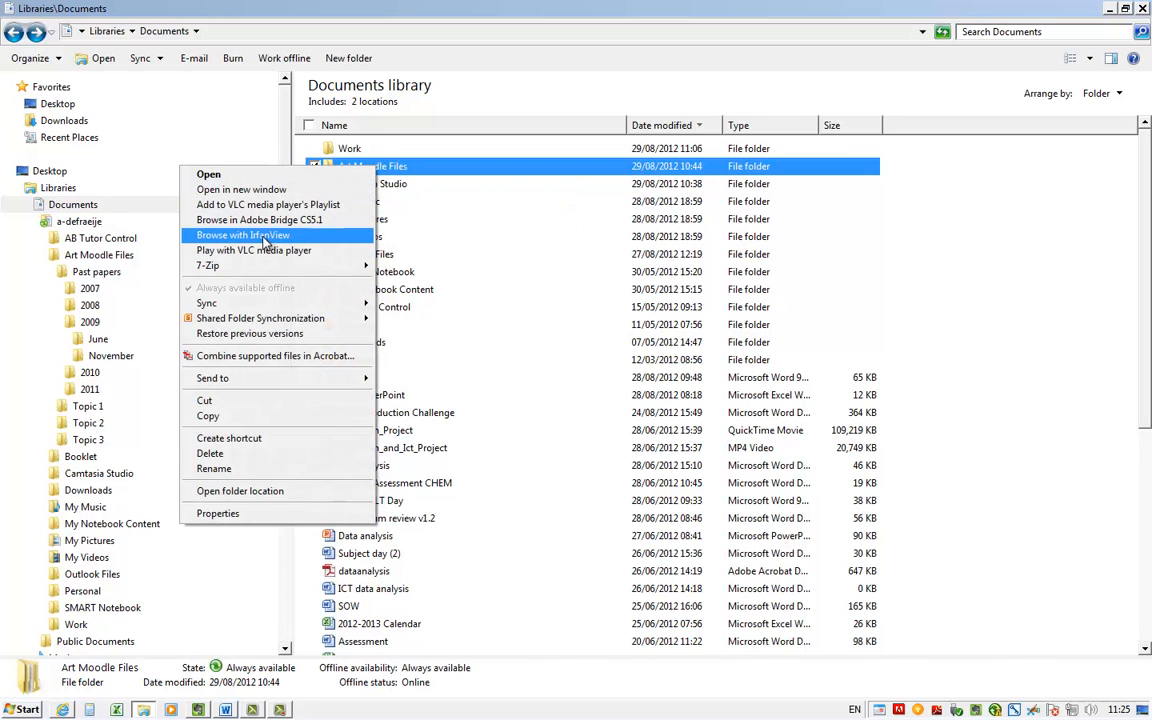
right_click(386, 172)
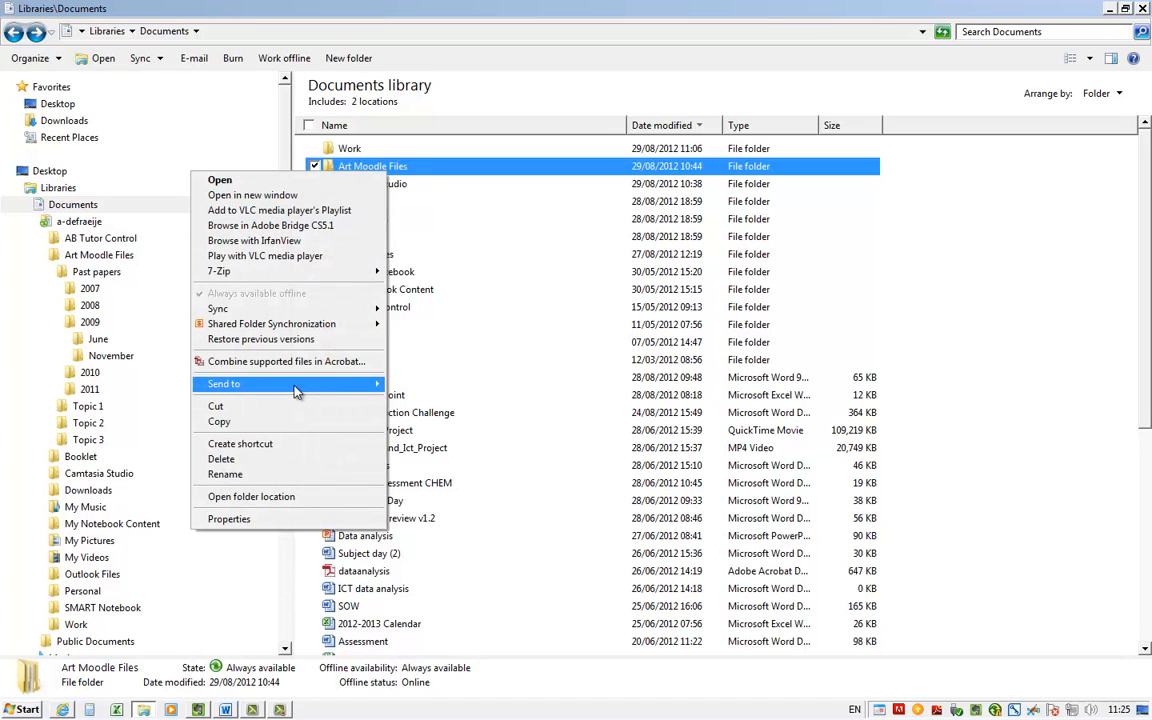
mouse_move(265, 383)
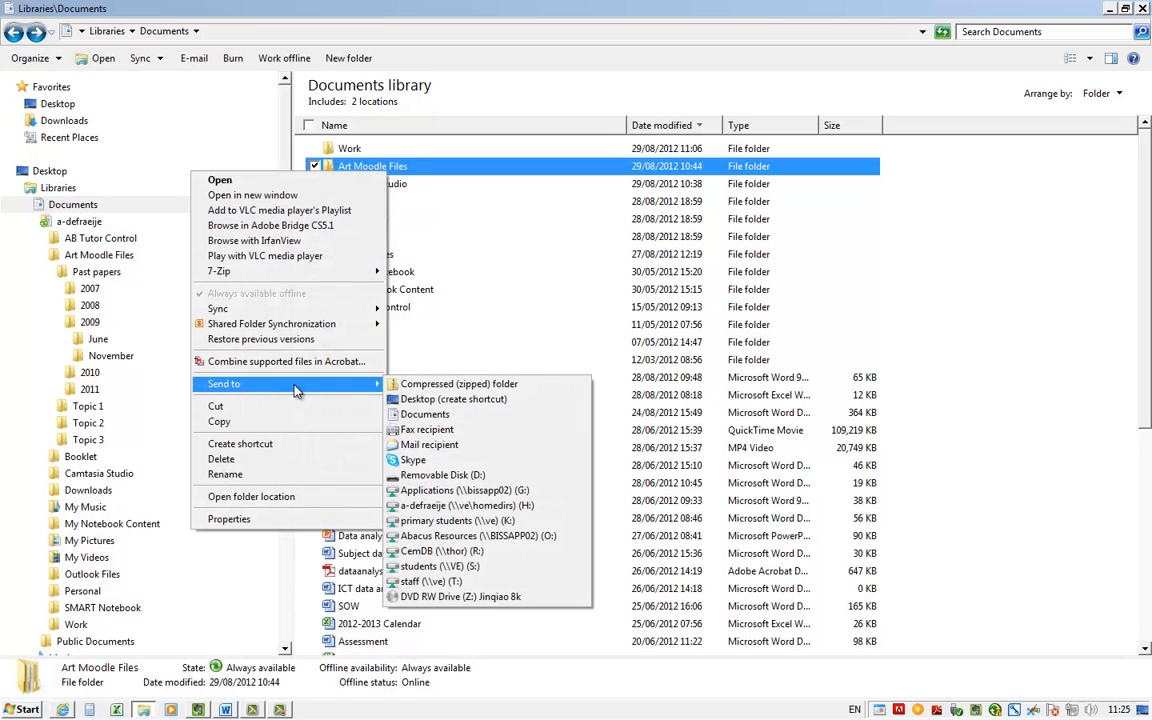
left_click(522, 385)
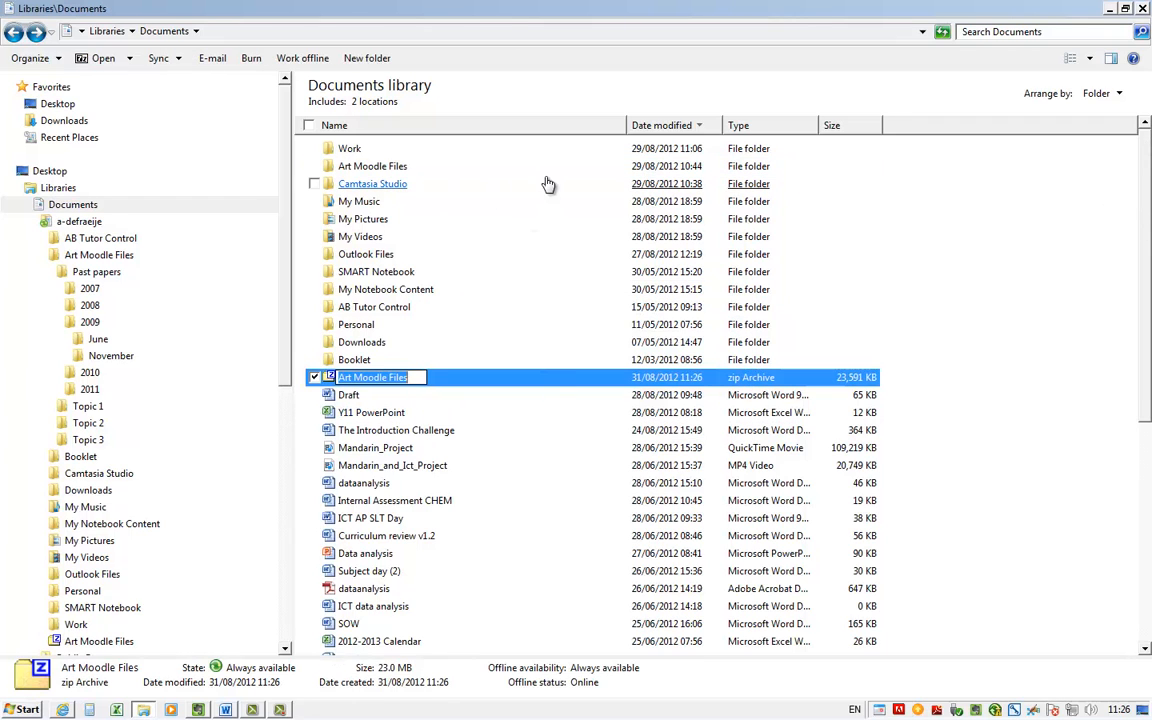
key("Return")
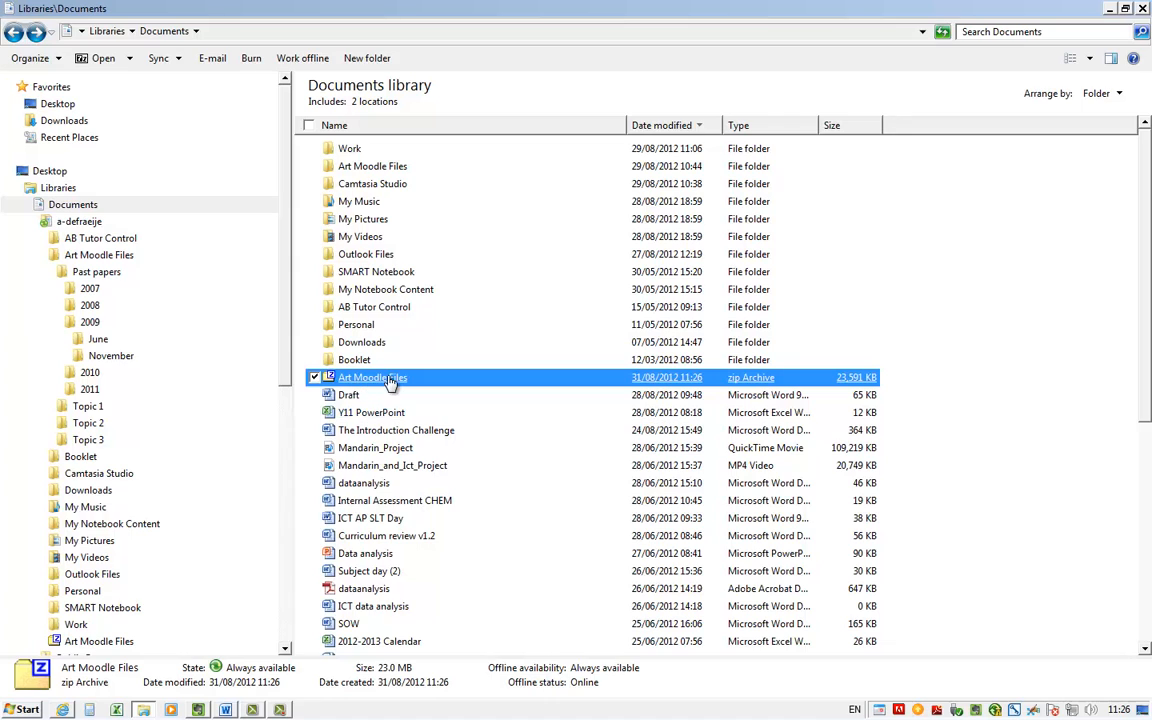
Inspect the contents of the Art Moodle Files zip archive and close the archive window
double_click(390, 381)
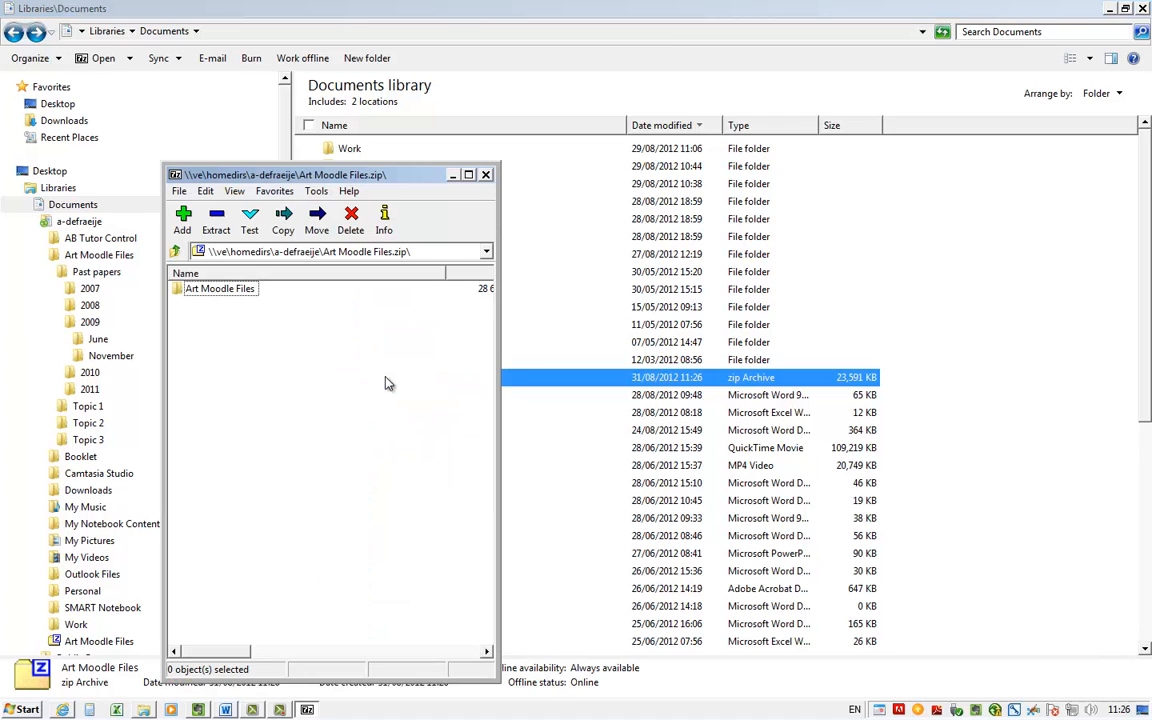
double_click(213, 288)
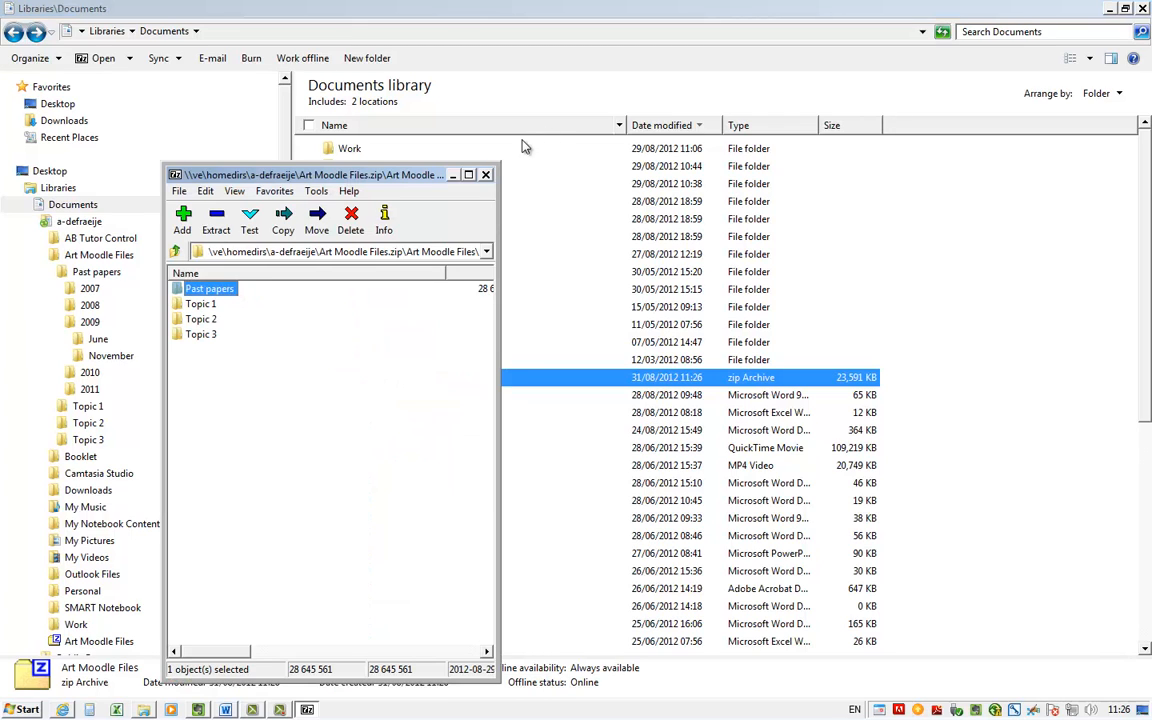
left_click(486, 175)
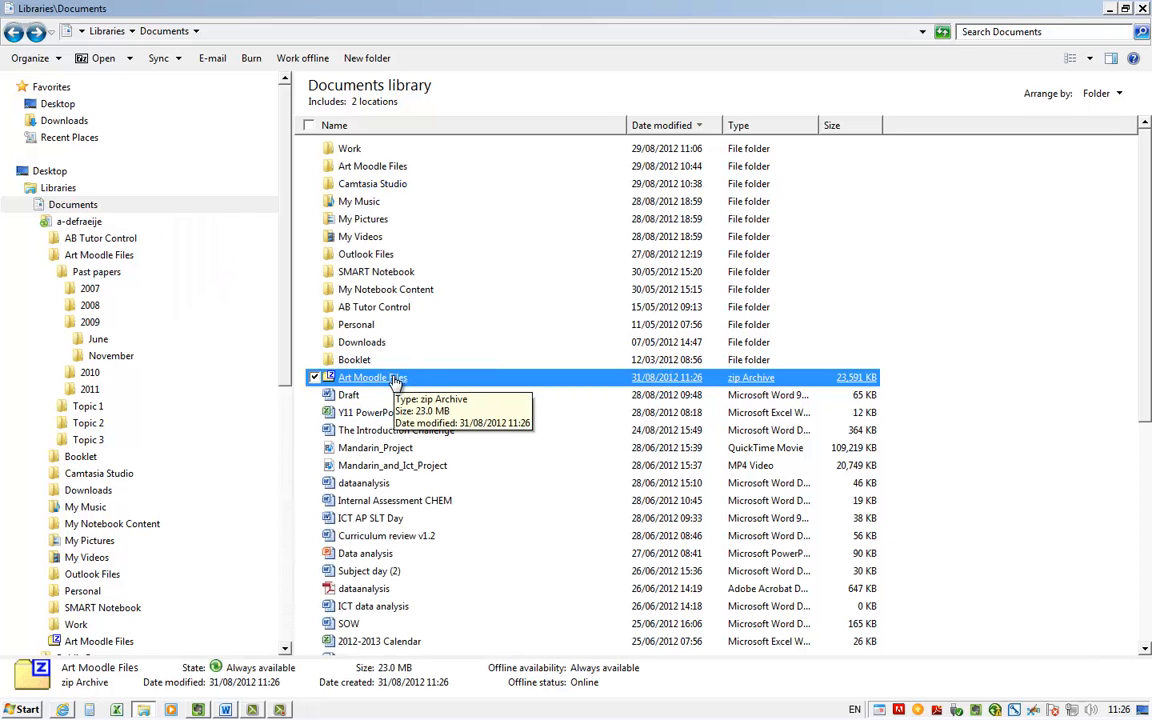
Switch to the Moodle course in Internet Explorer and open the upload form in its Files area
left_click(63, 709)
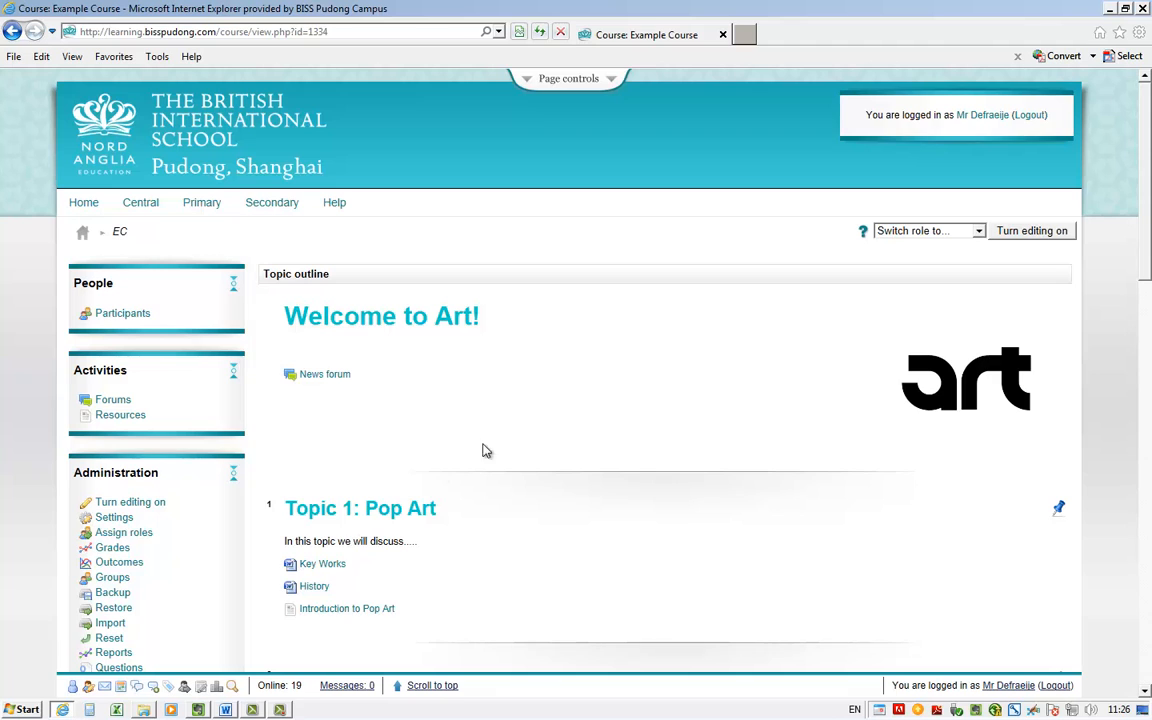
scroll(470, 437, "down", 3)
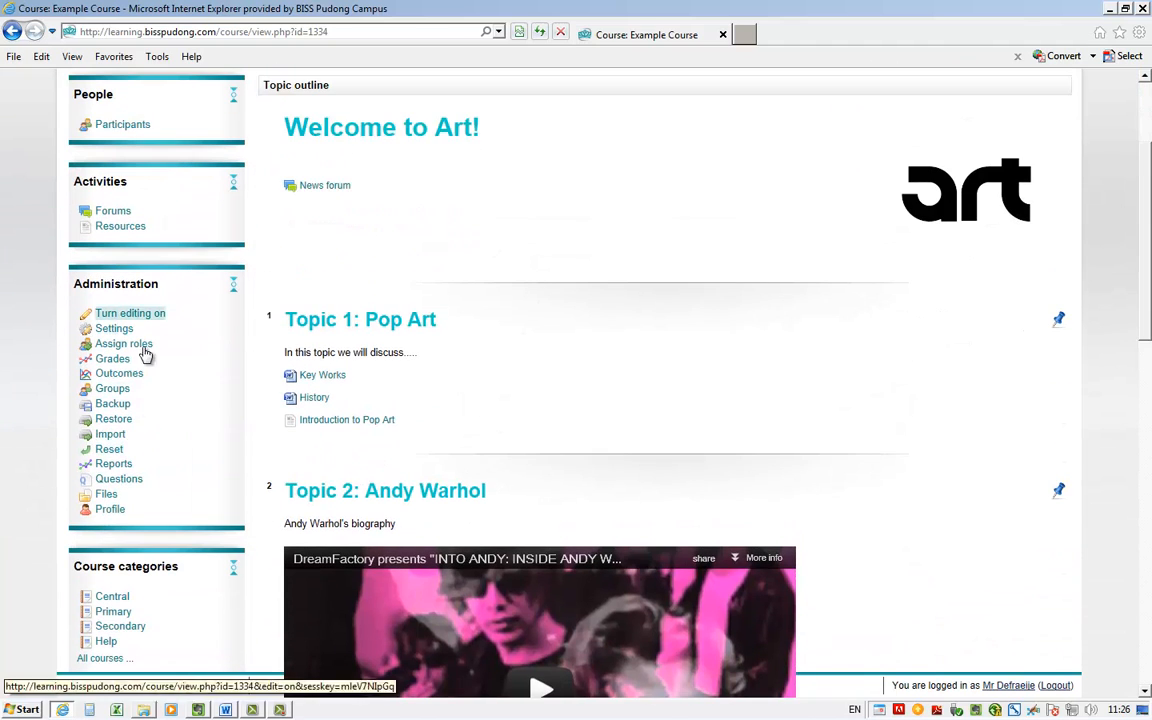
left_click(105, 494)
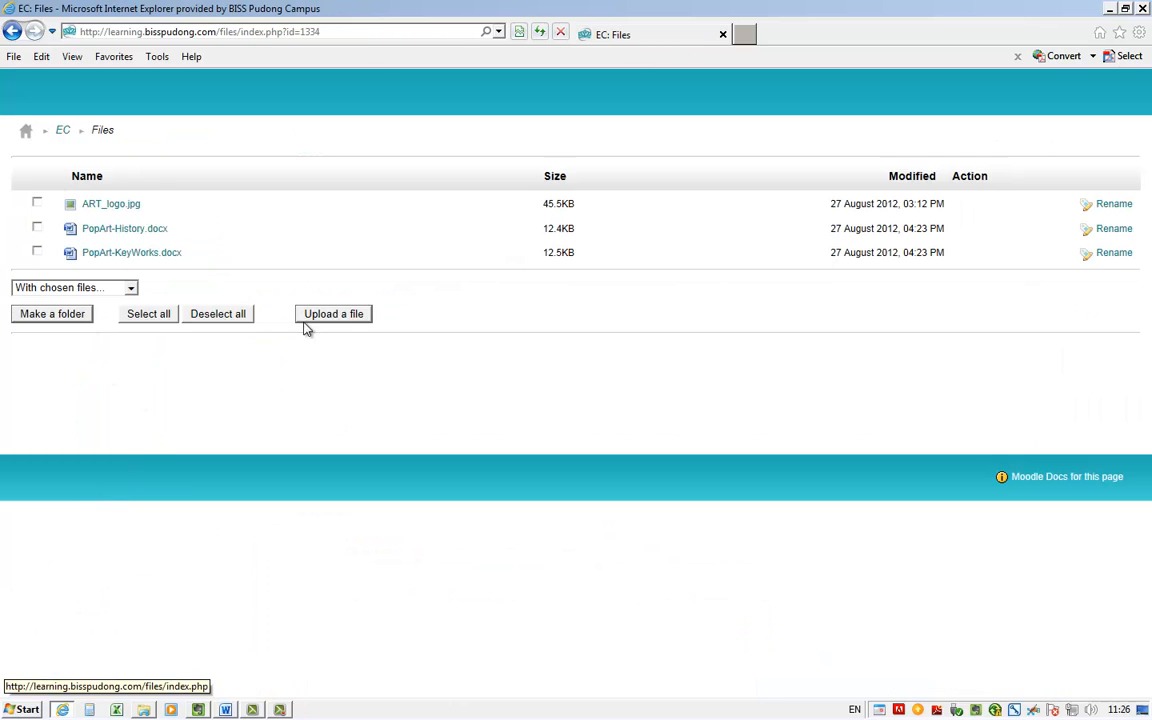
left_click(342, 316)
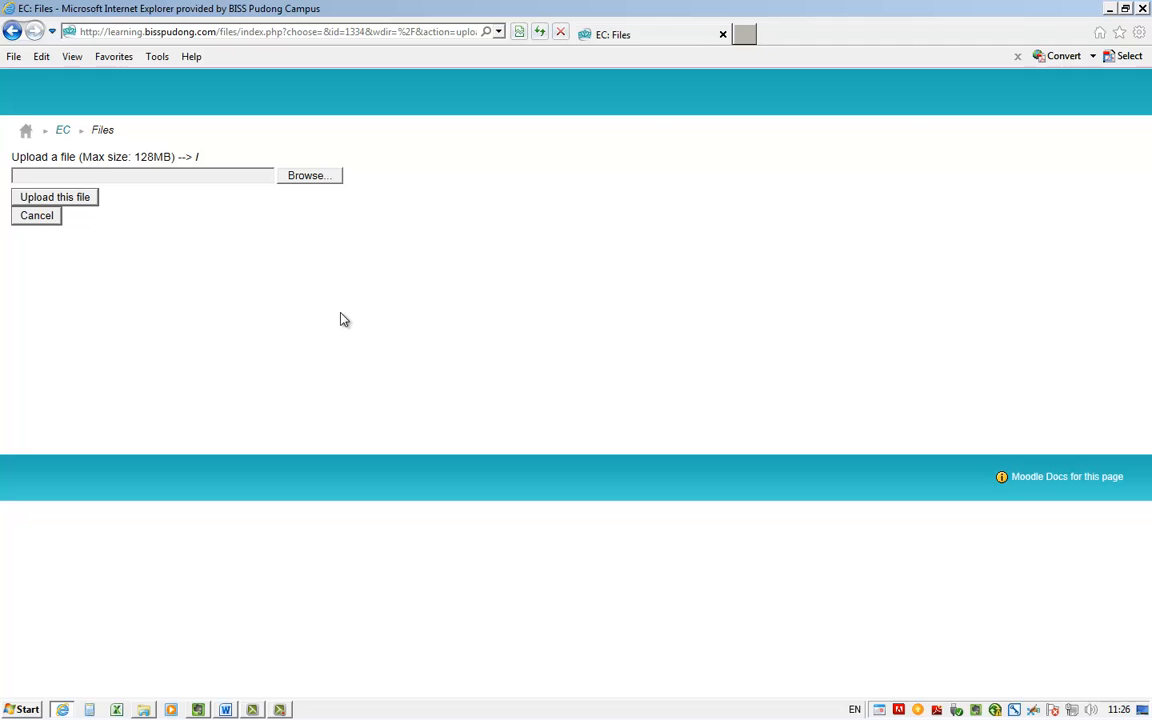
Choose the Art Moodle Files zip archive from the Documents library and upload it to the course files
left_click(305, 176)
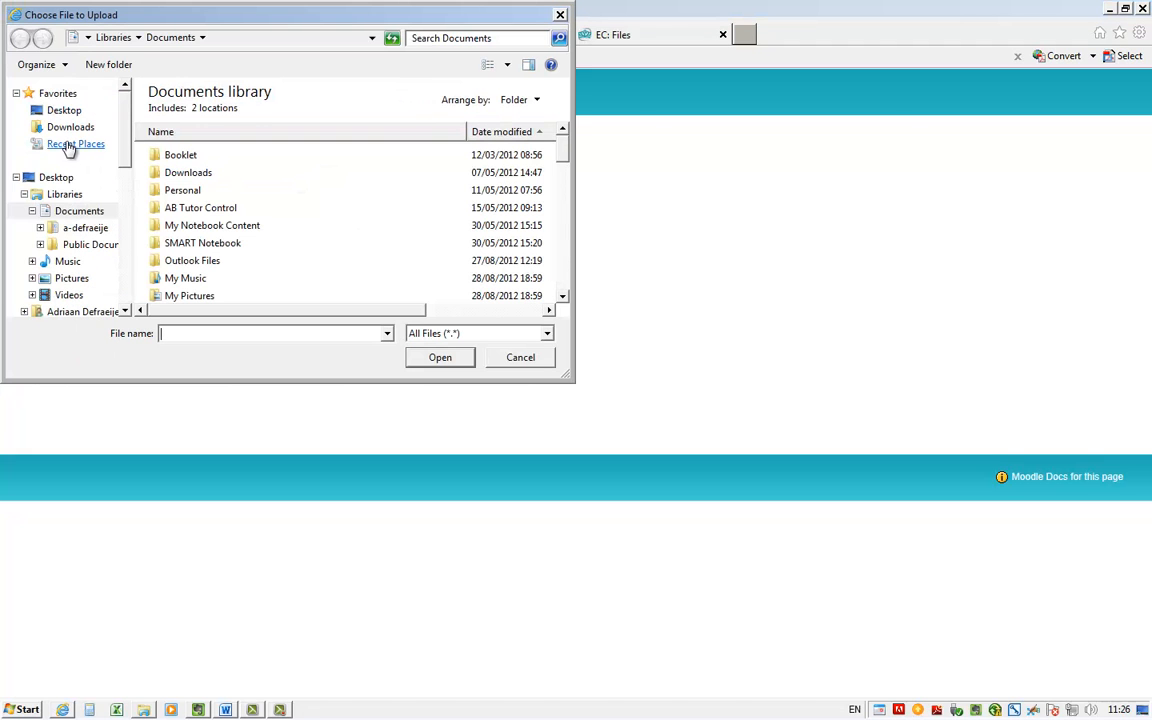
left_click(70, 145)
double_click(190, 126)
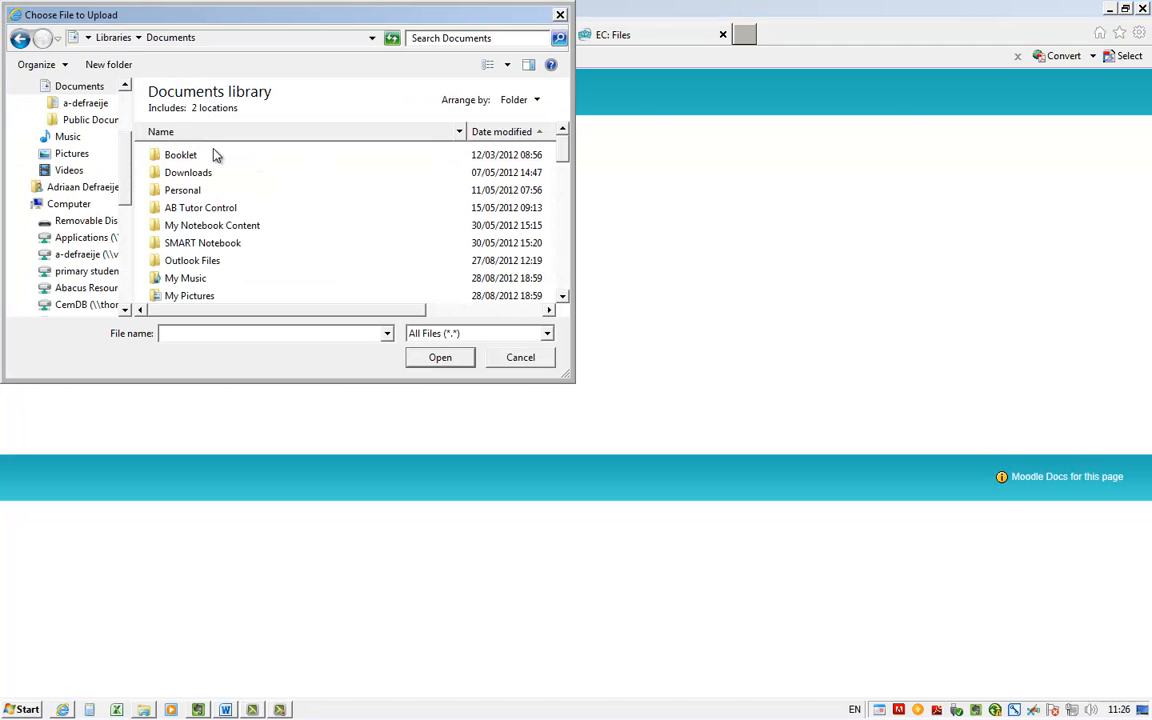
left_click_drag(564, 146, 576, 293)
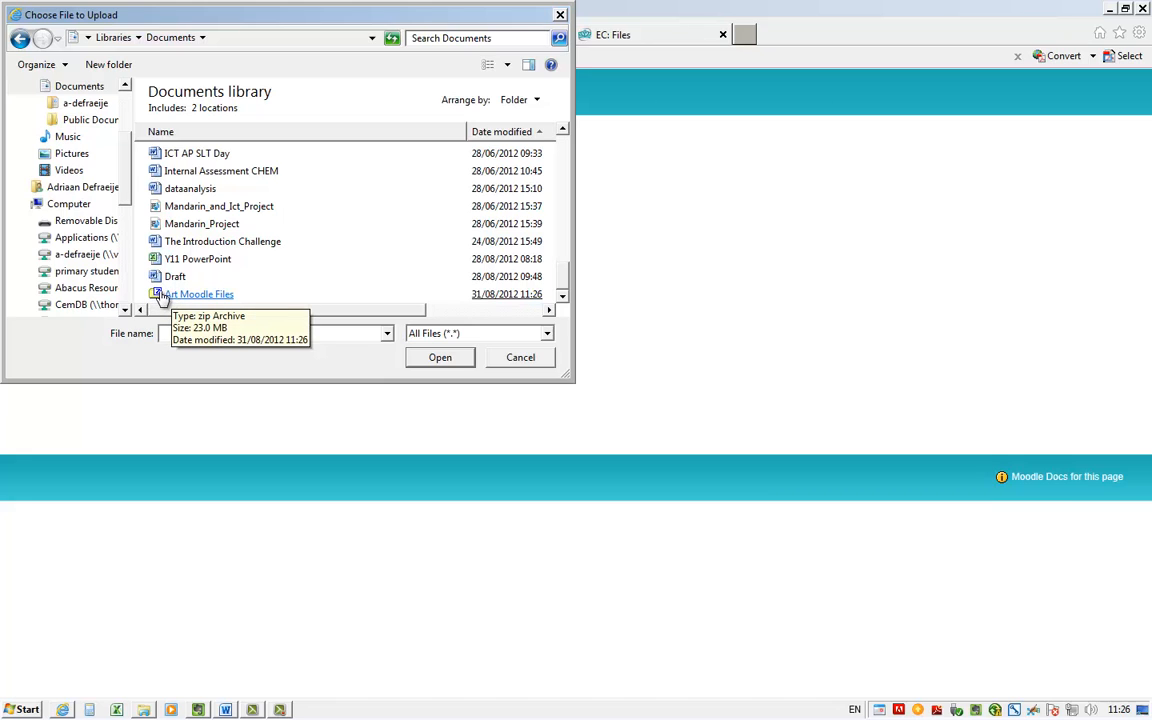
double_click(200, 295)
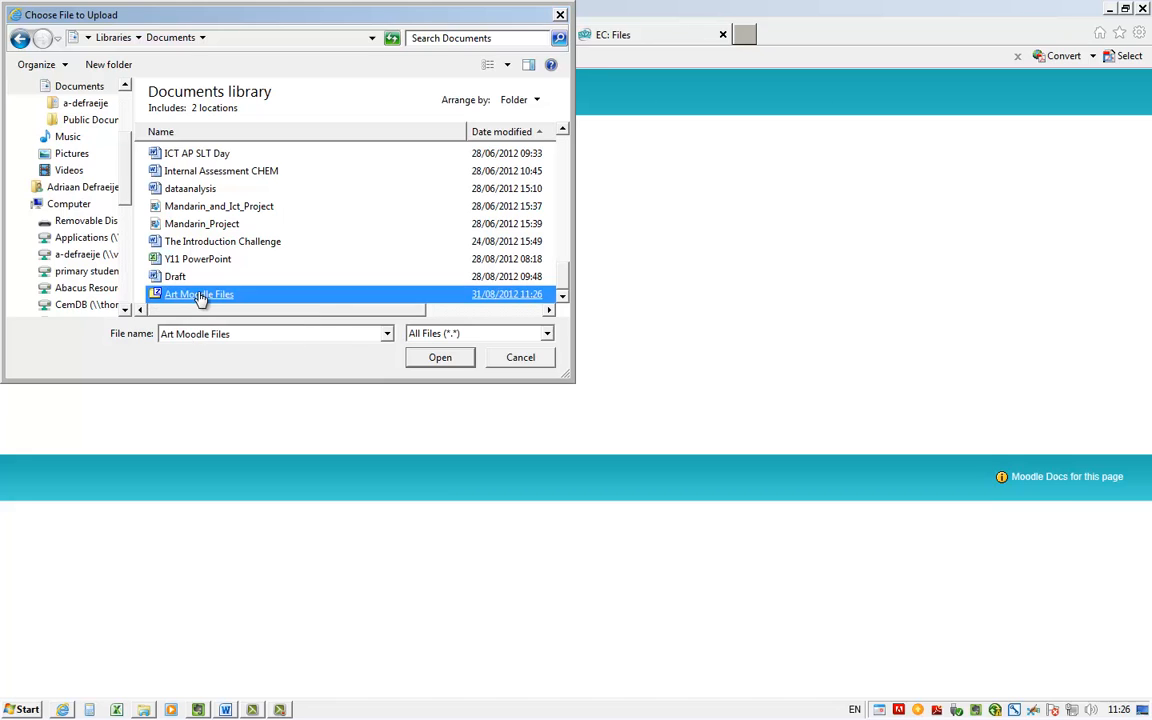
left_click(62, 199)
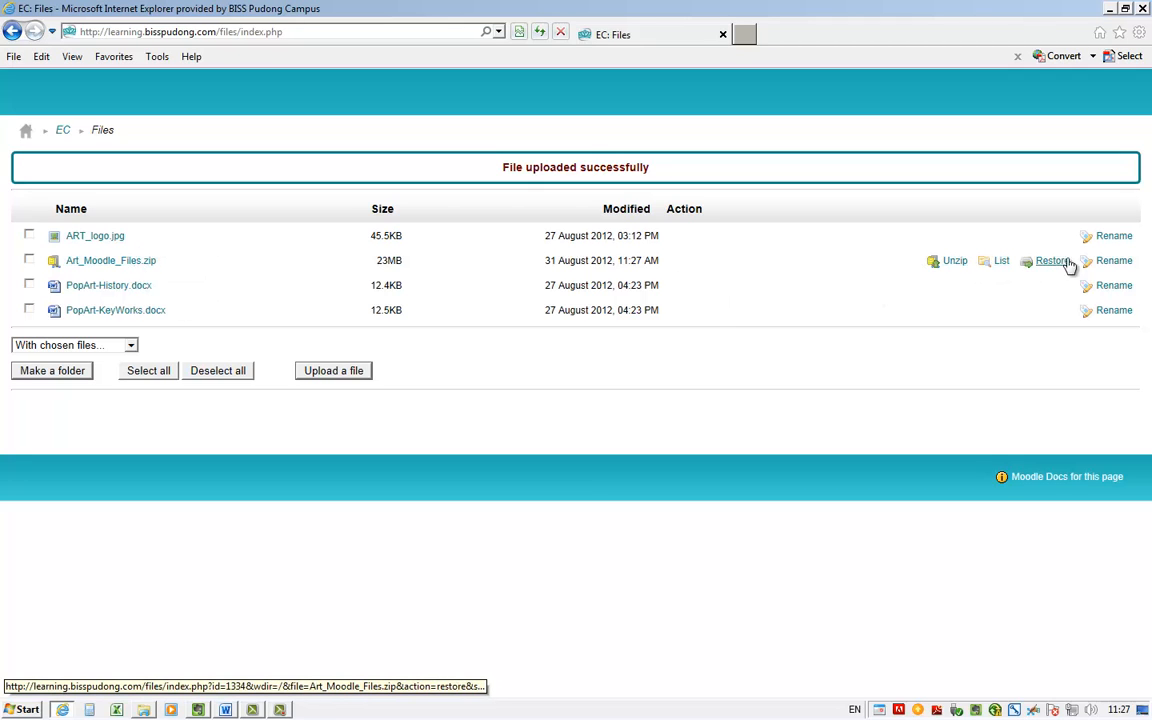
Unzip Art_Moodle_Files.zip in the course files and return to the file list
left_click(954, 262)
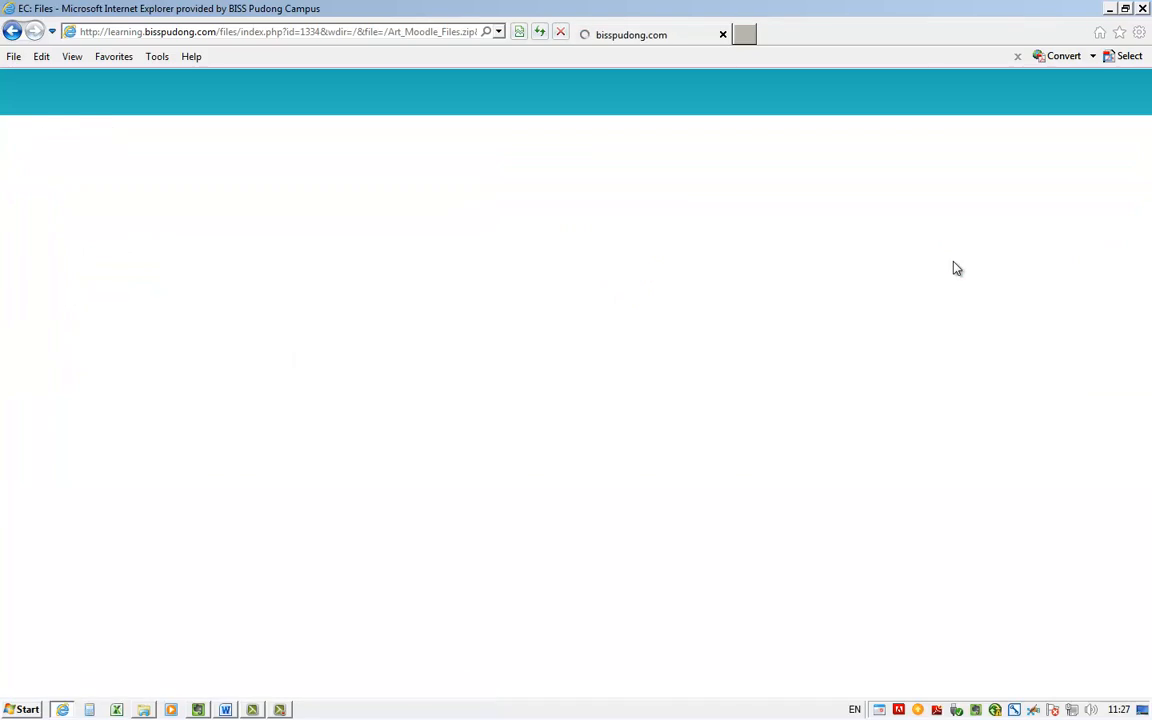
scroll(955, 267, "down", 15)
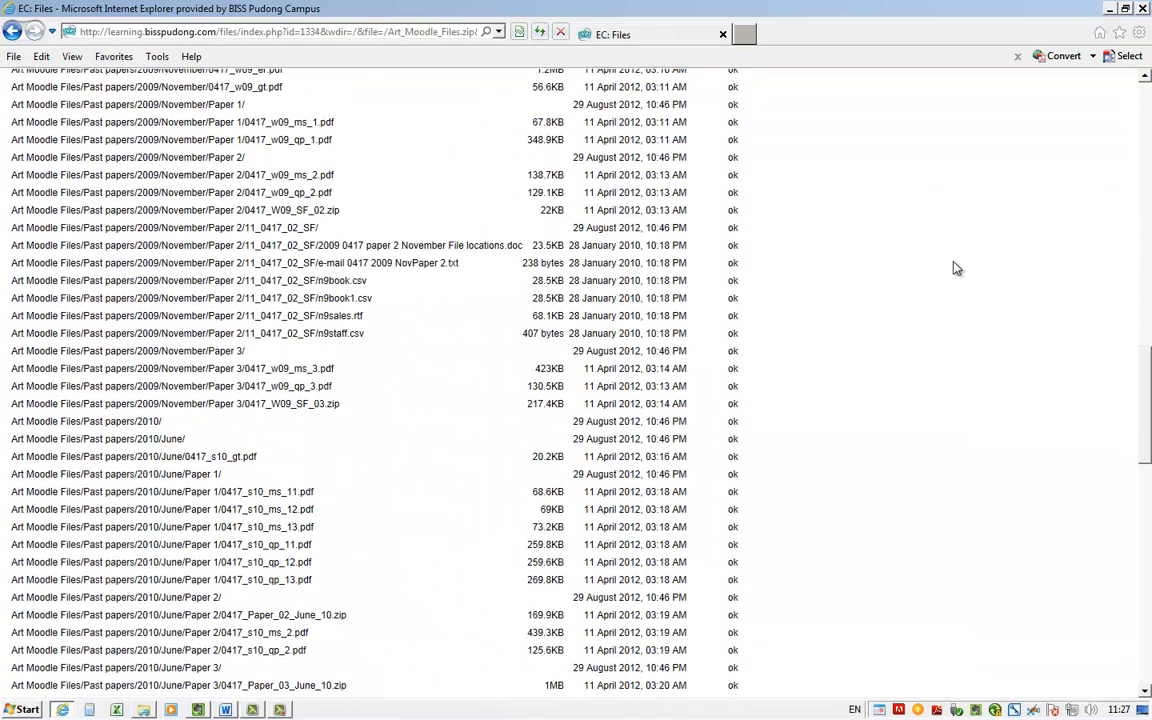
scroll(955, 267, "down", 12)
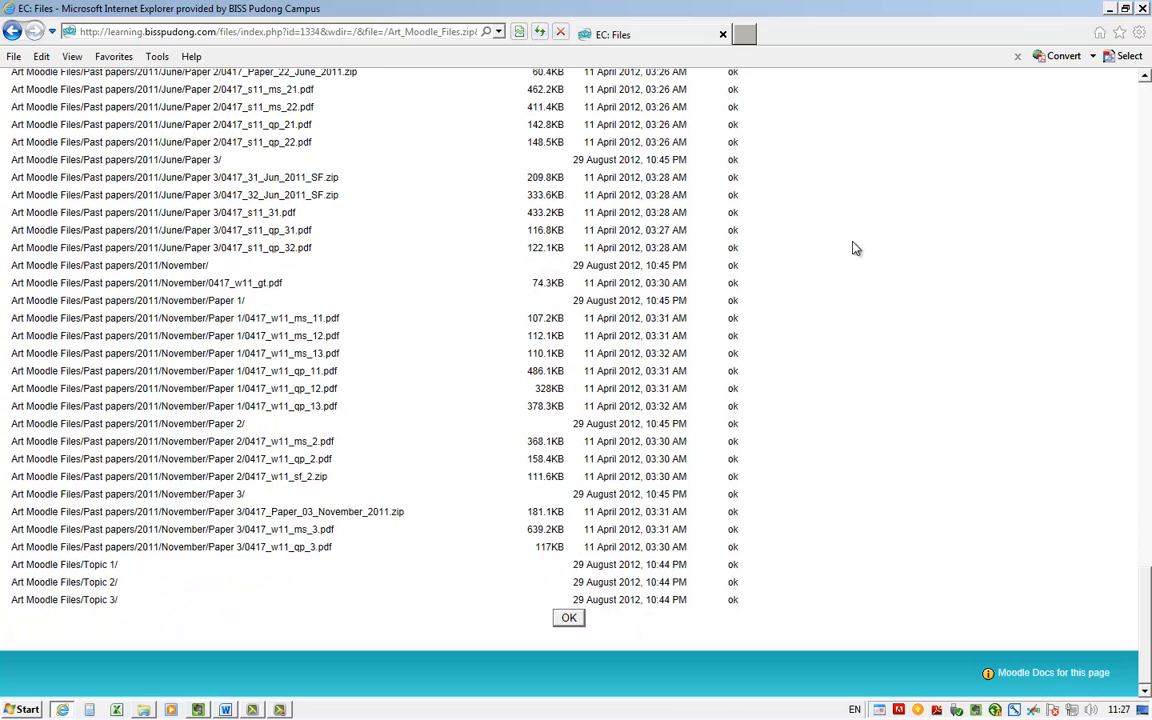
left_click(568, 618)
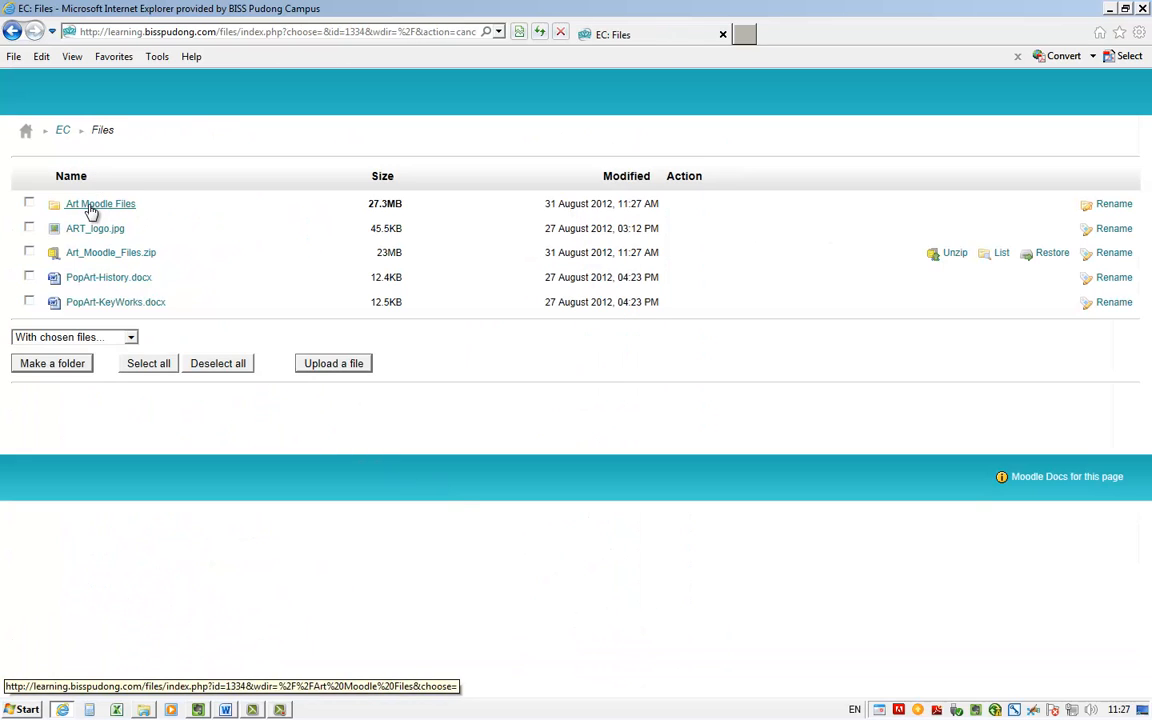
Browse the extracted Art Moodle Files folder through Past papers, 2008 and June to Paper 1, and go back to 2008
left_click(91, 206)
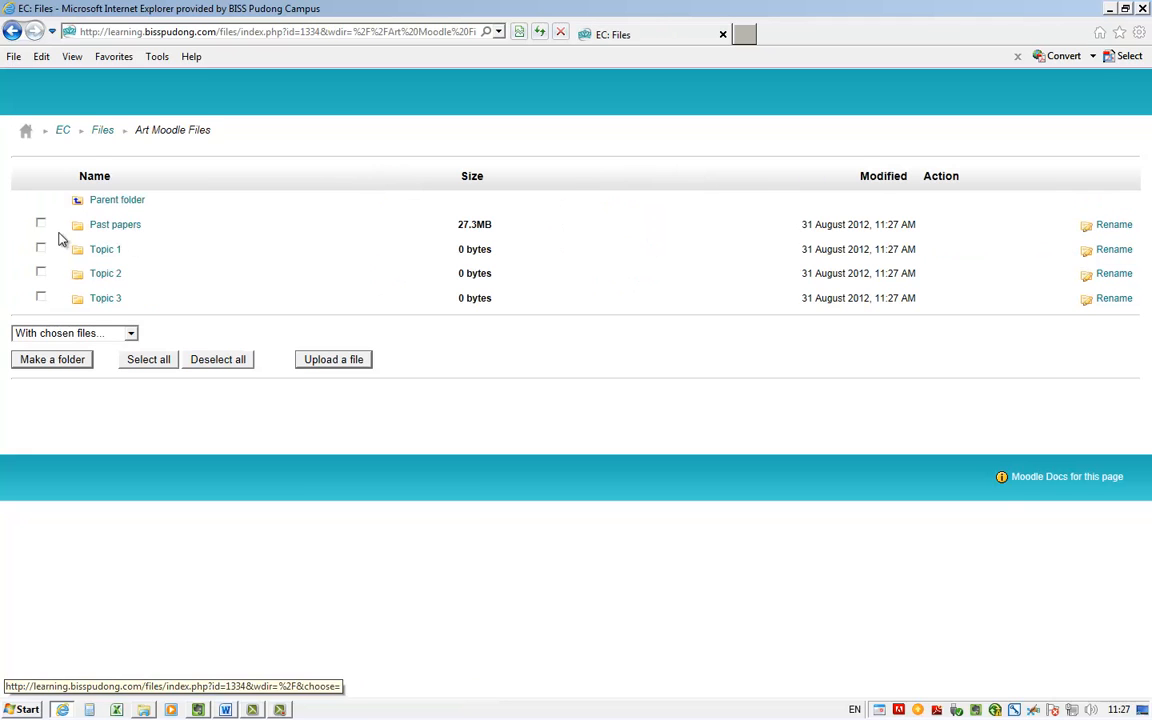
left_click(110, 226)
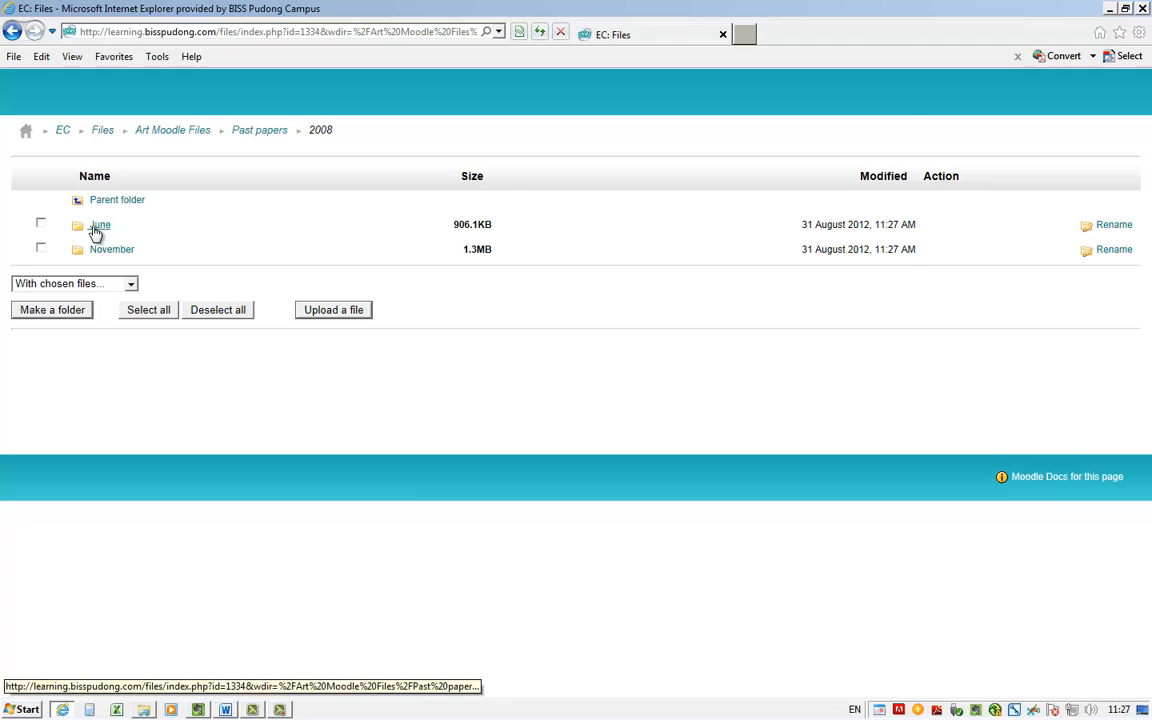
left_click(95, 224)
left_click(96, 229)
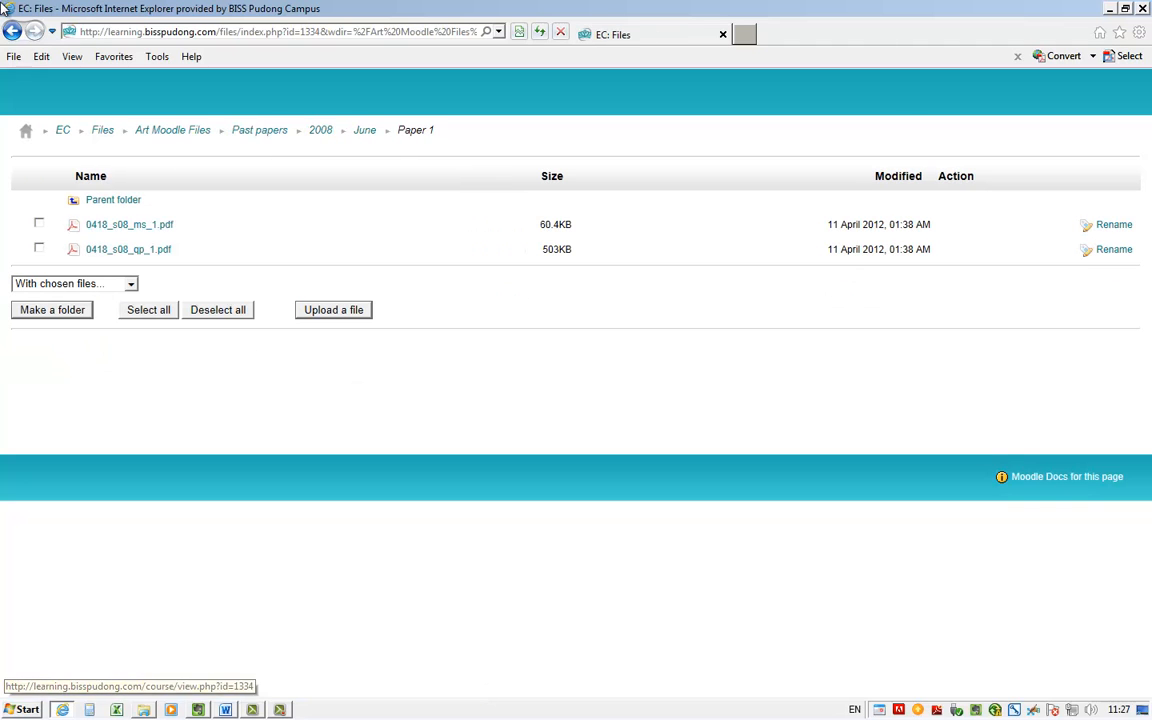
left_click(13, 33)
left_click(13, 33)
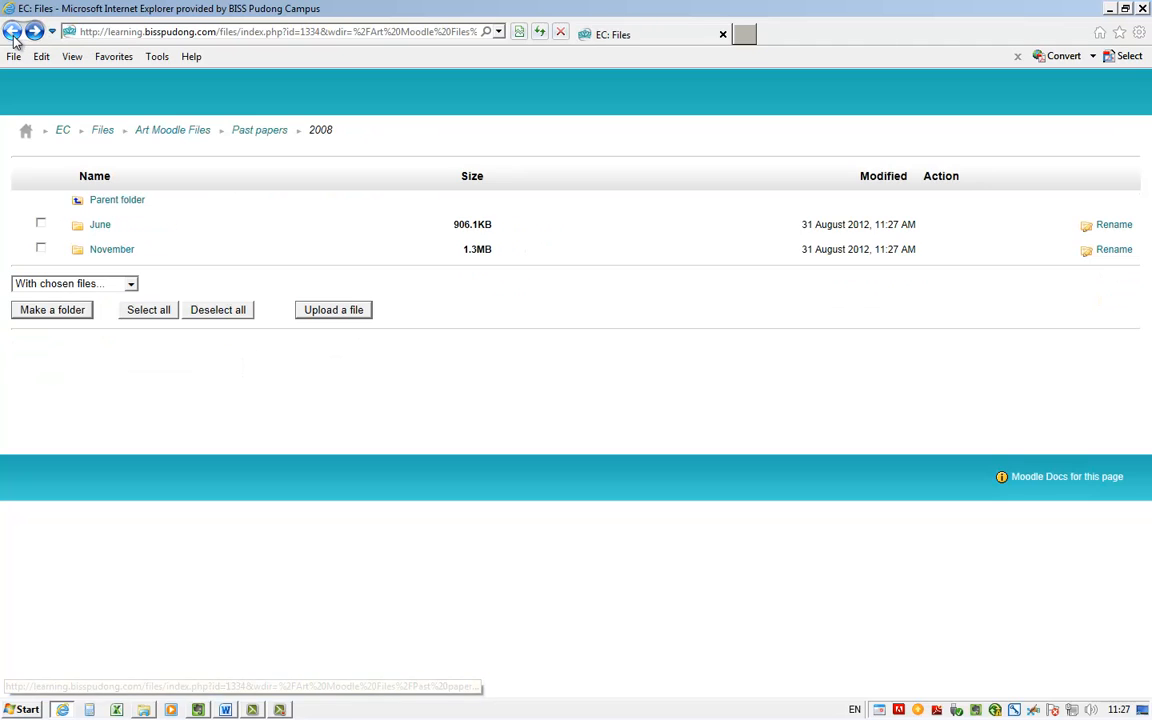
Return to the EC course page and turn editing on
left_click(63, 133)
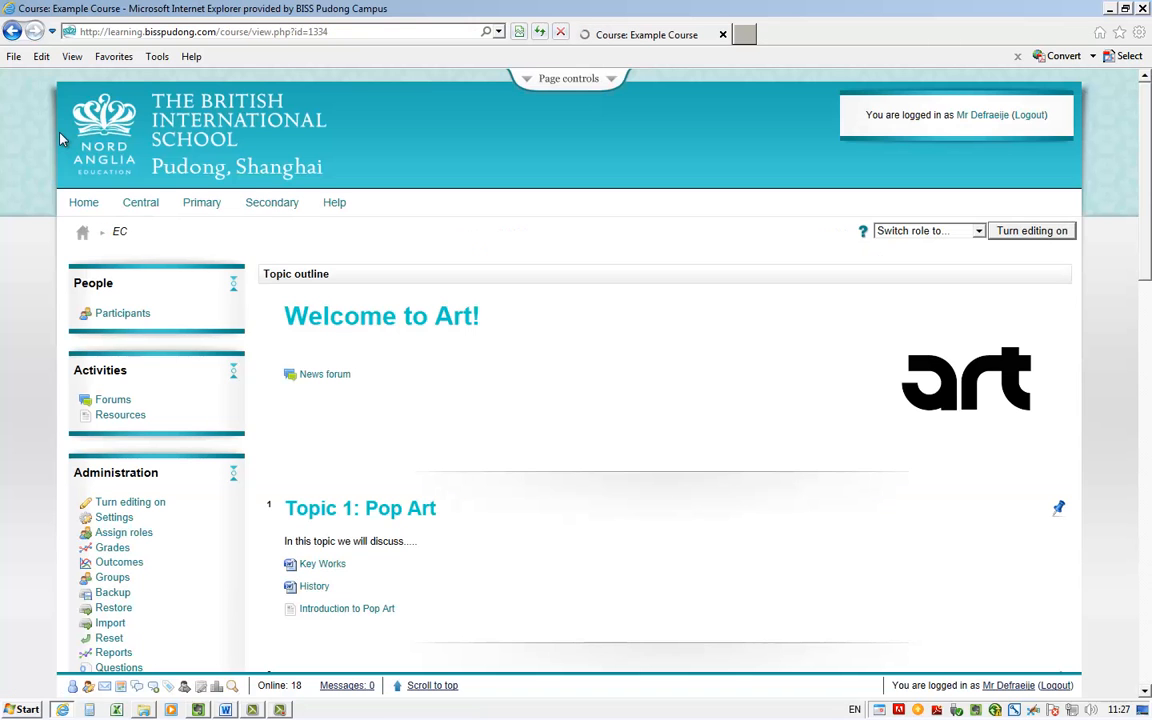
mouse_move(141, 198)
scroll(245, 360, "down", 3)
scroll(233, 350, "down", 2)
scroll(230, 320, "up", 1)
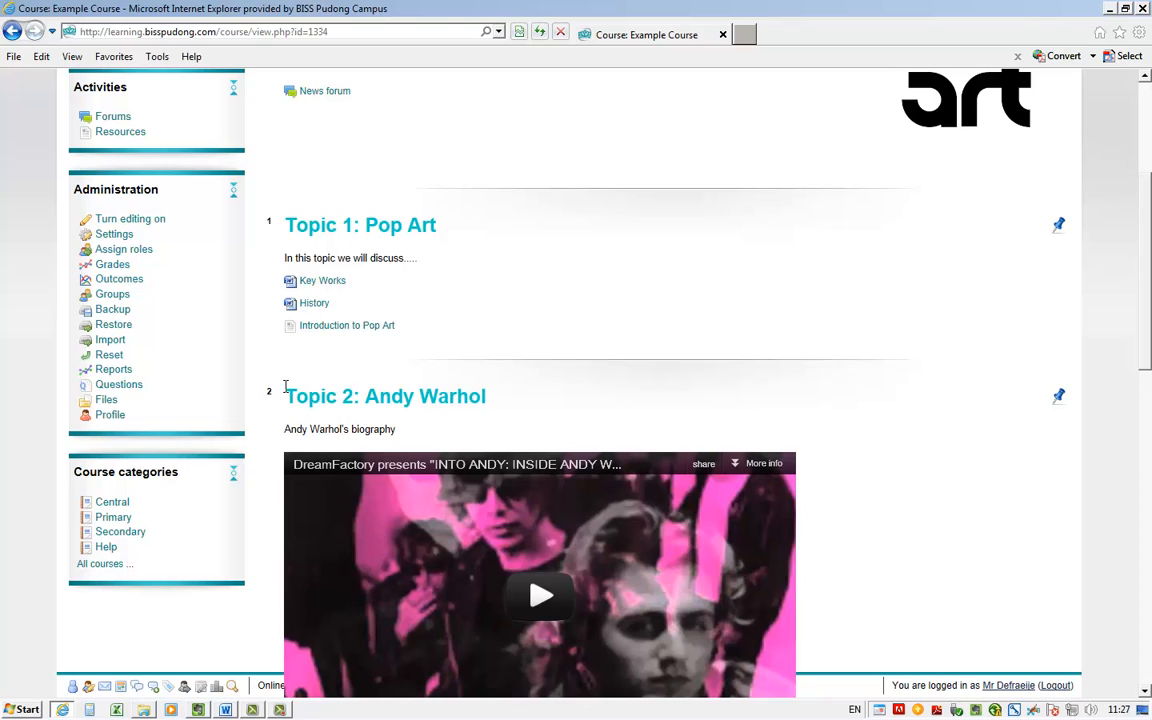
scroll(286, 390, "up", 3)
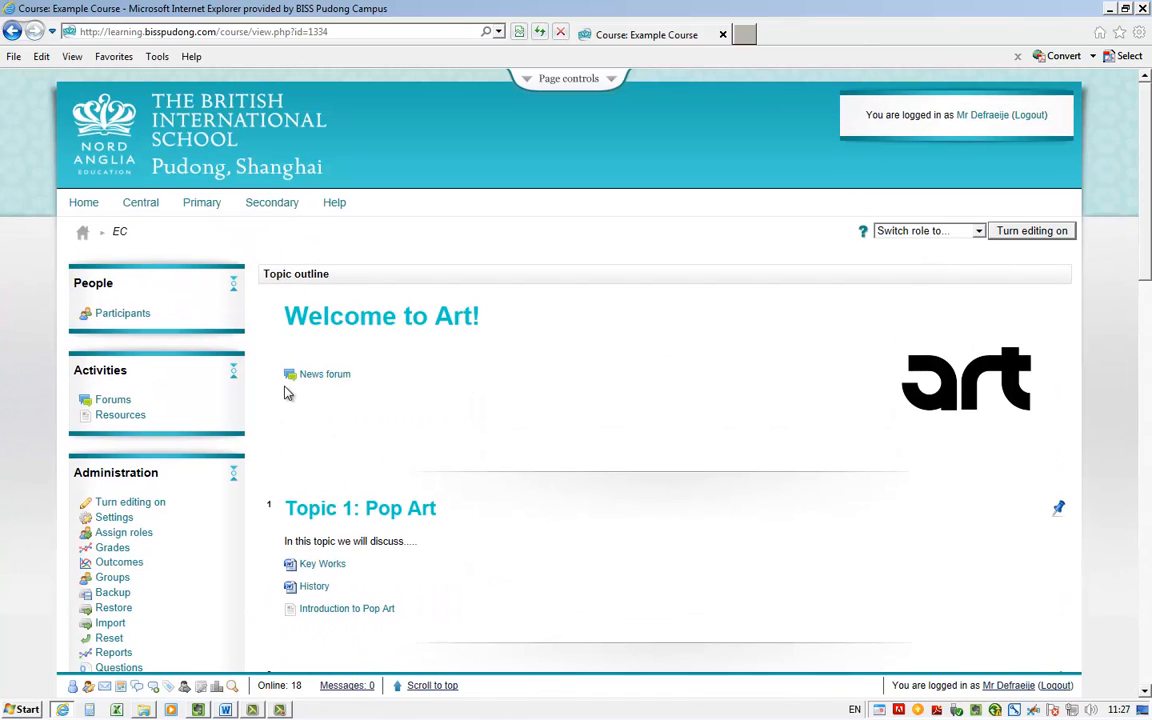
left_click(1036, 232)
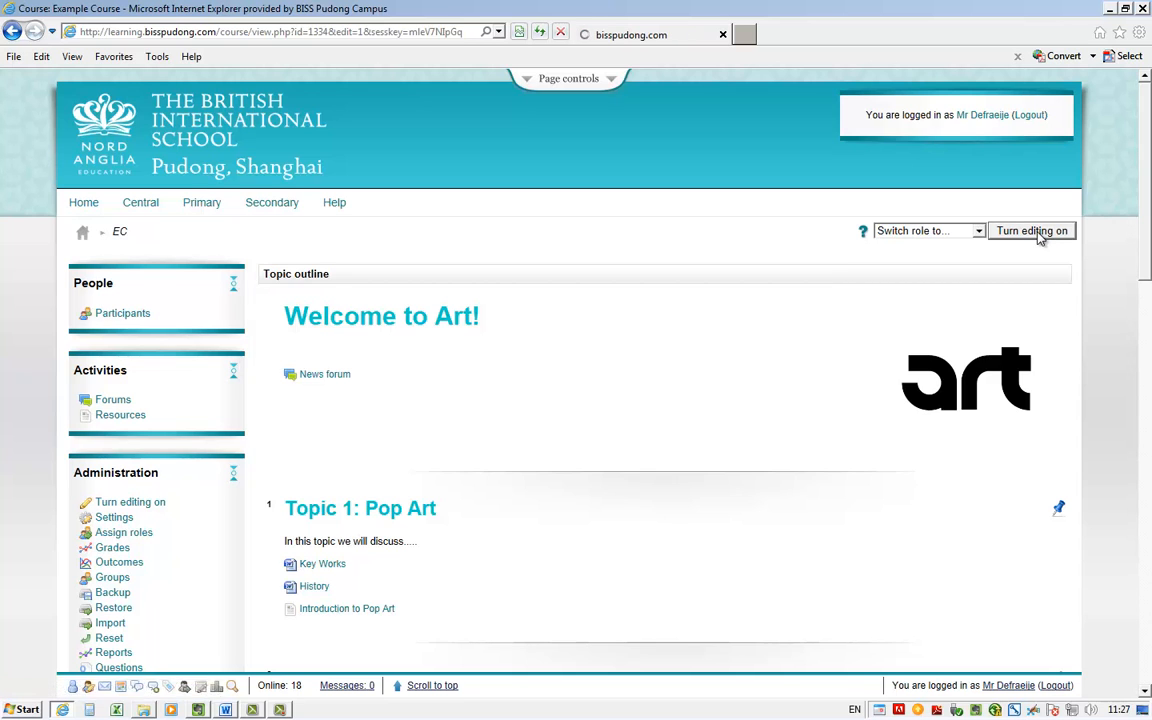
Add a Display a directory resource to topic 3 and name it "Past papers"
scroll(985, 377, "down", 5)
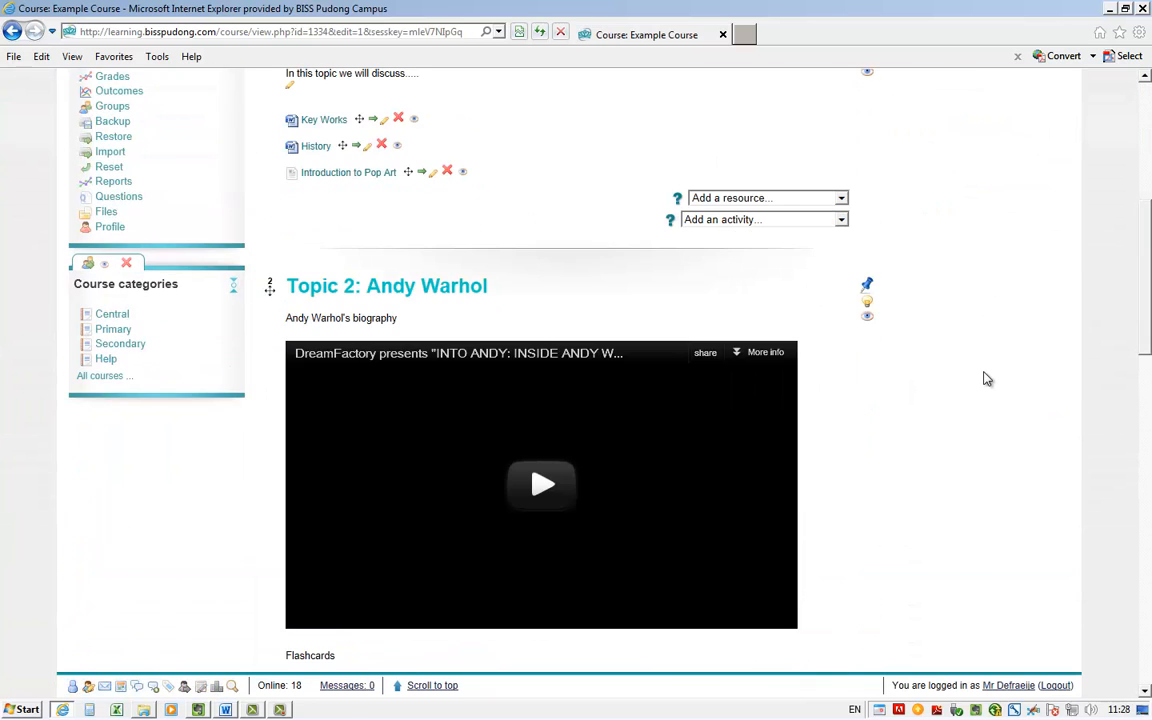
scroll(985, 378, "down", 7)
scroll(985, 378, "down", 1)
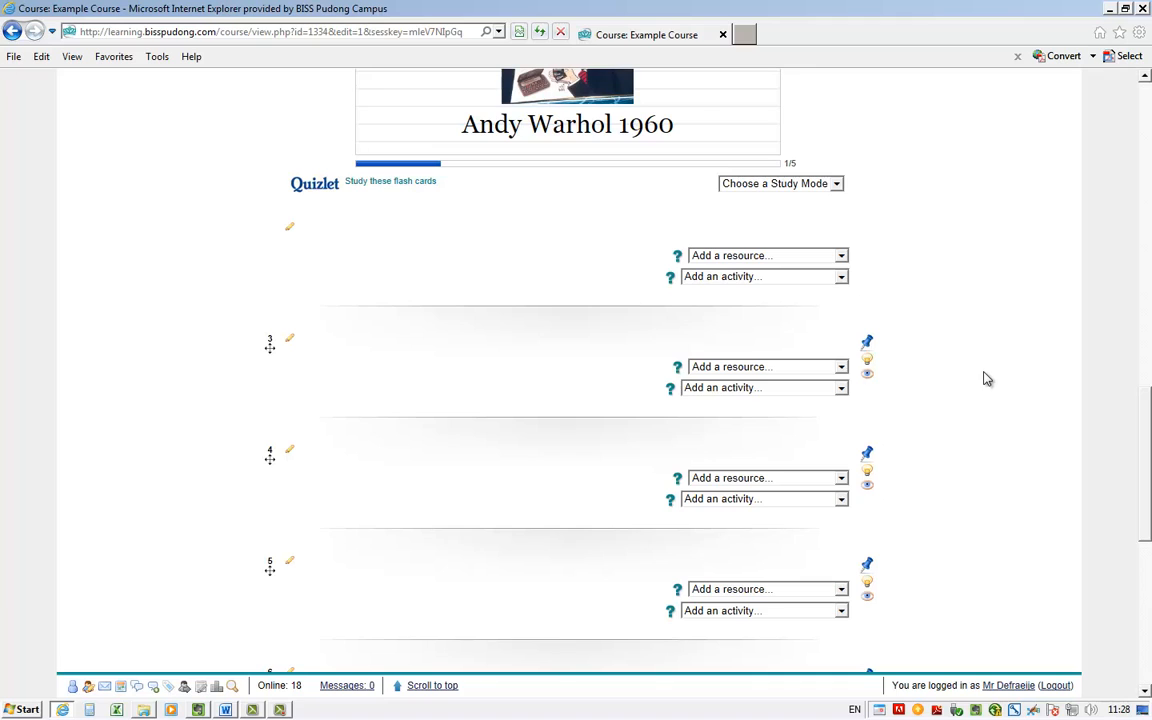
left_click(786, 373)
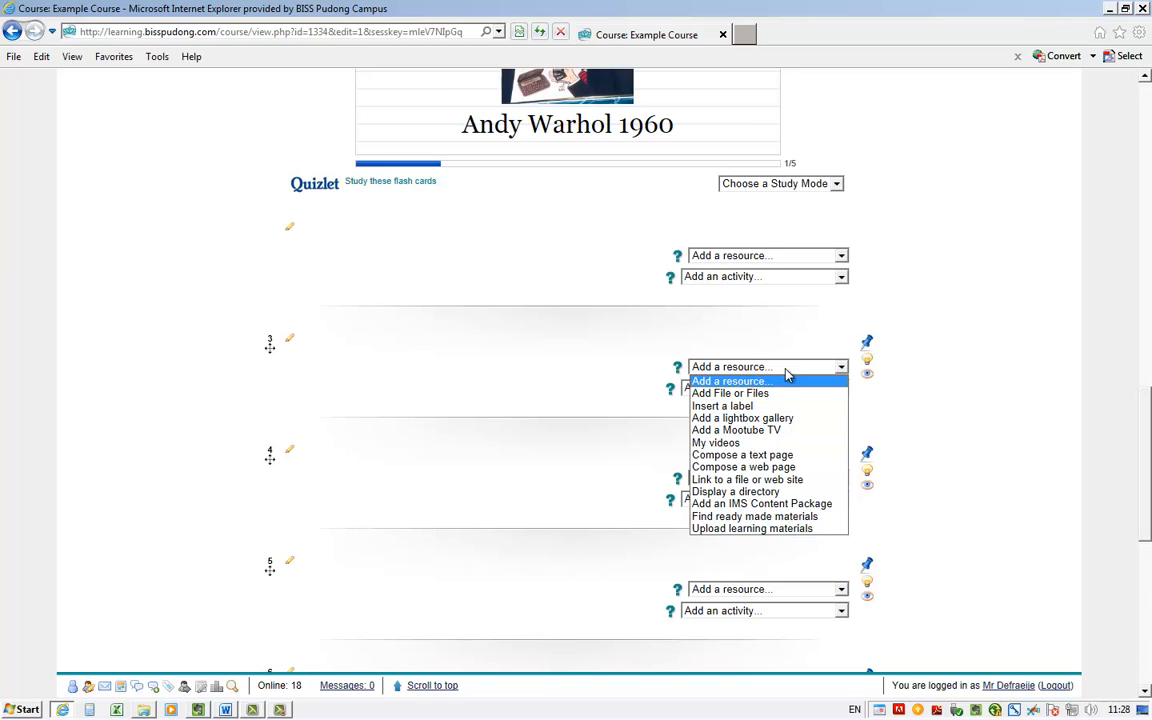
left_click(801, 492)
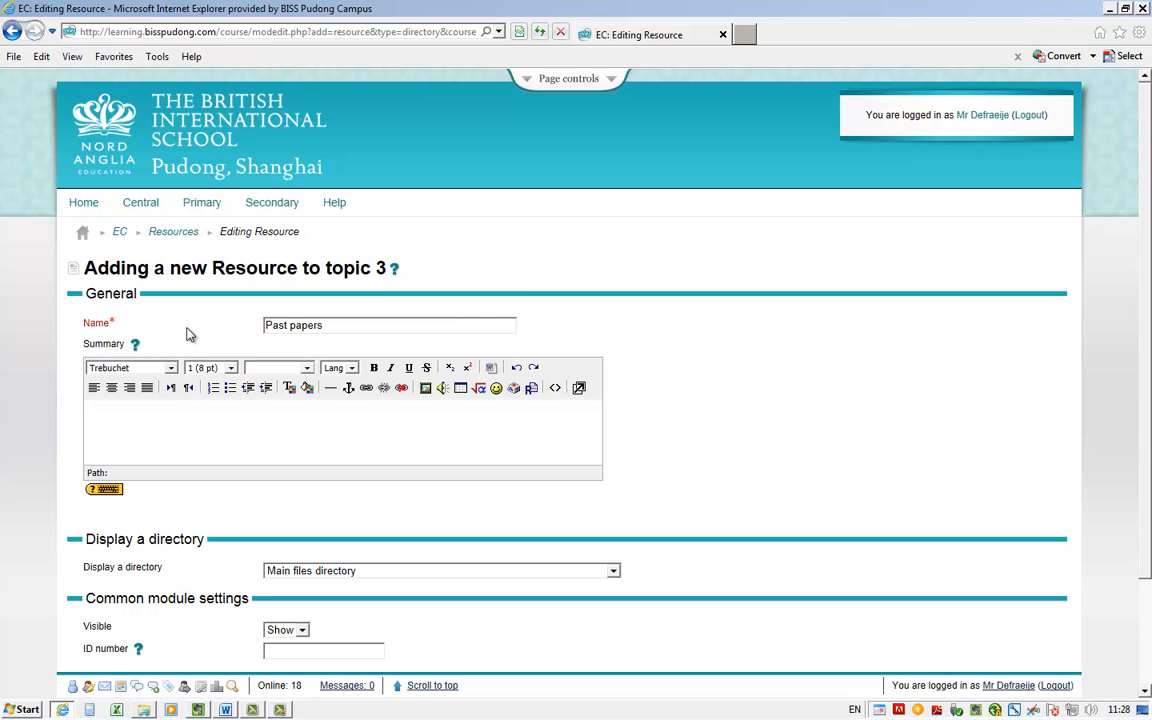
Set the resource to display the Art Moodle Files/Past papers directory, then save it and return to the course
scroll(820, 379, "down", 3)
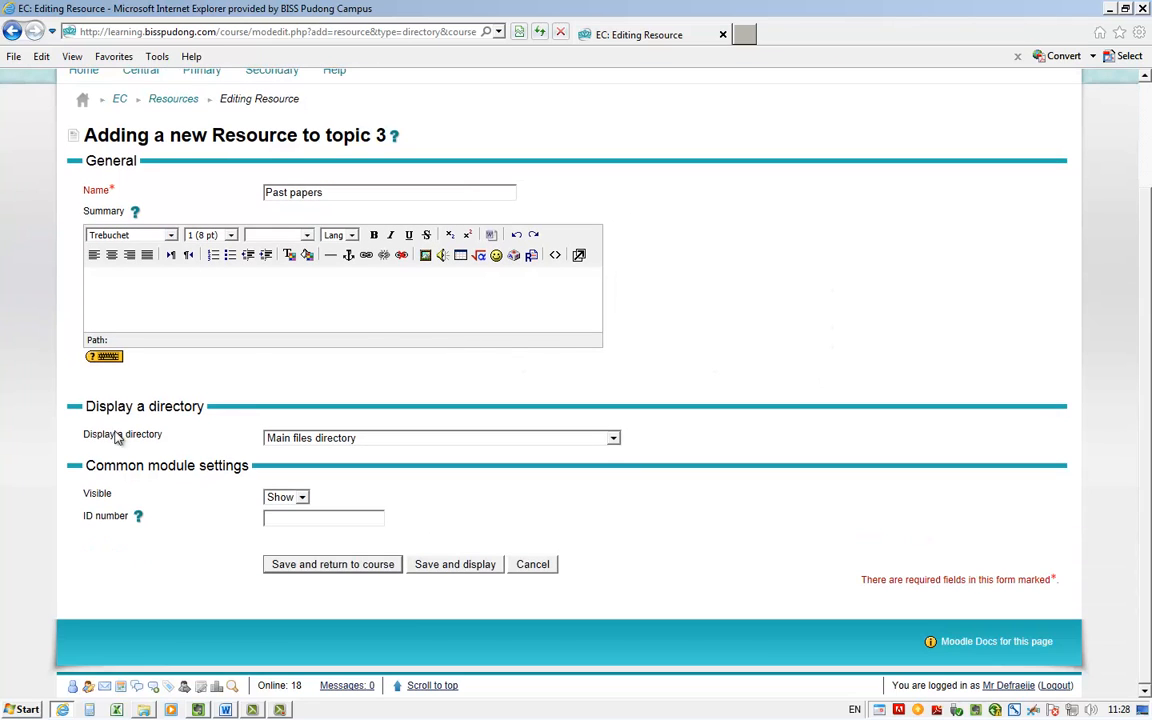
left_click(613, 439)
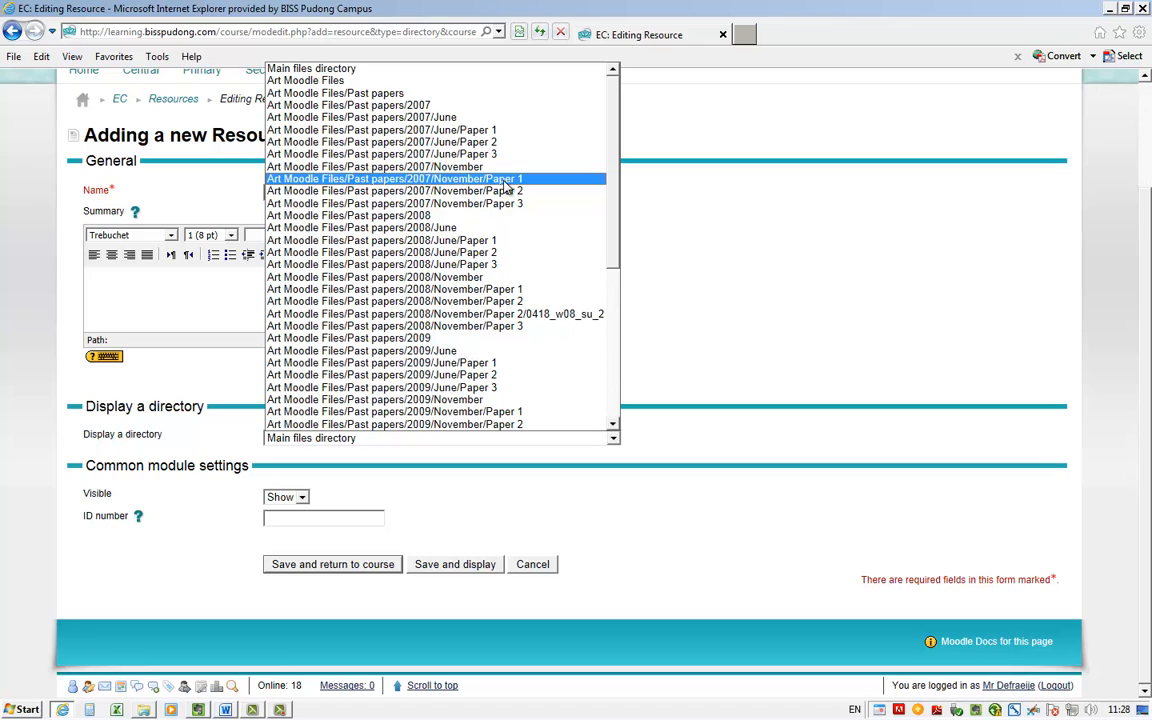
left_click(474, 93)
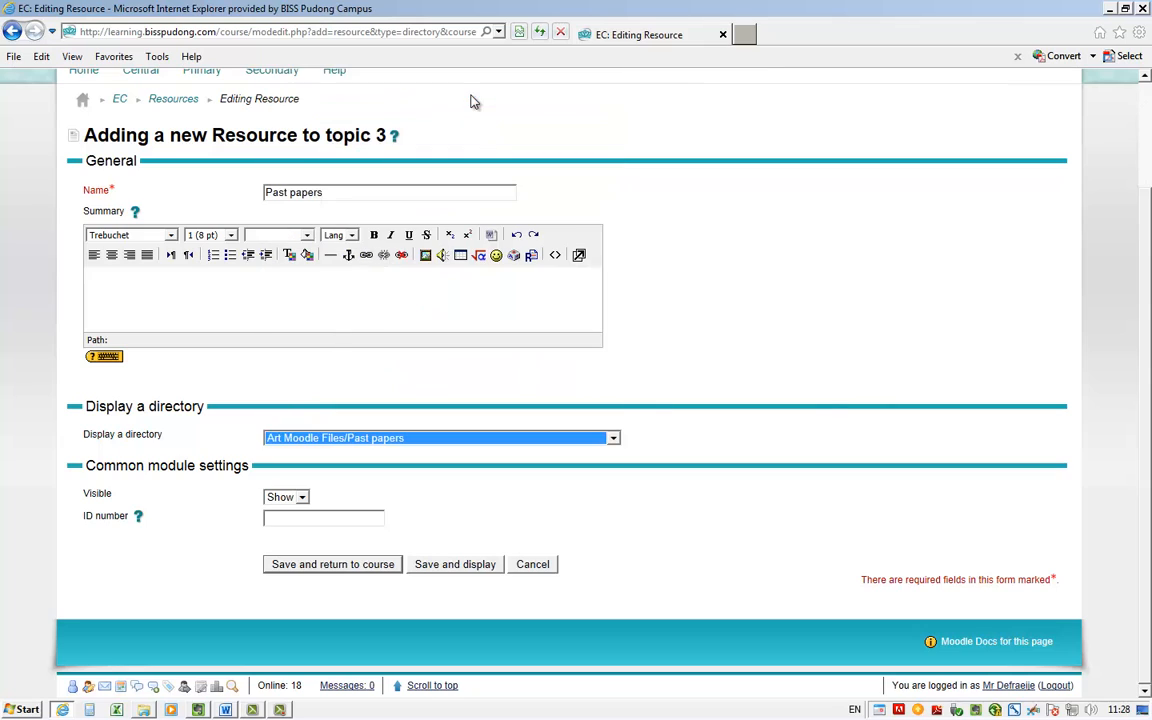
left_click(822, 419)
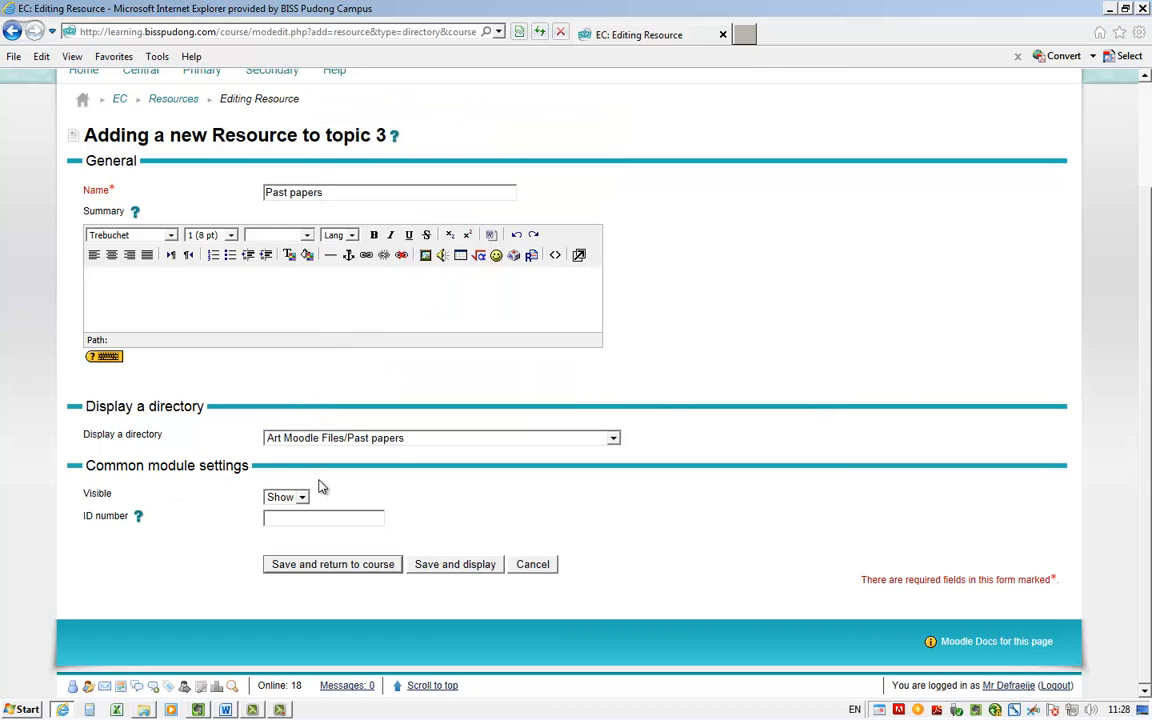
left_click(341, 566)
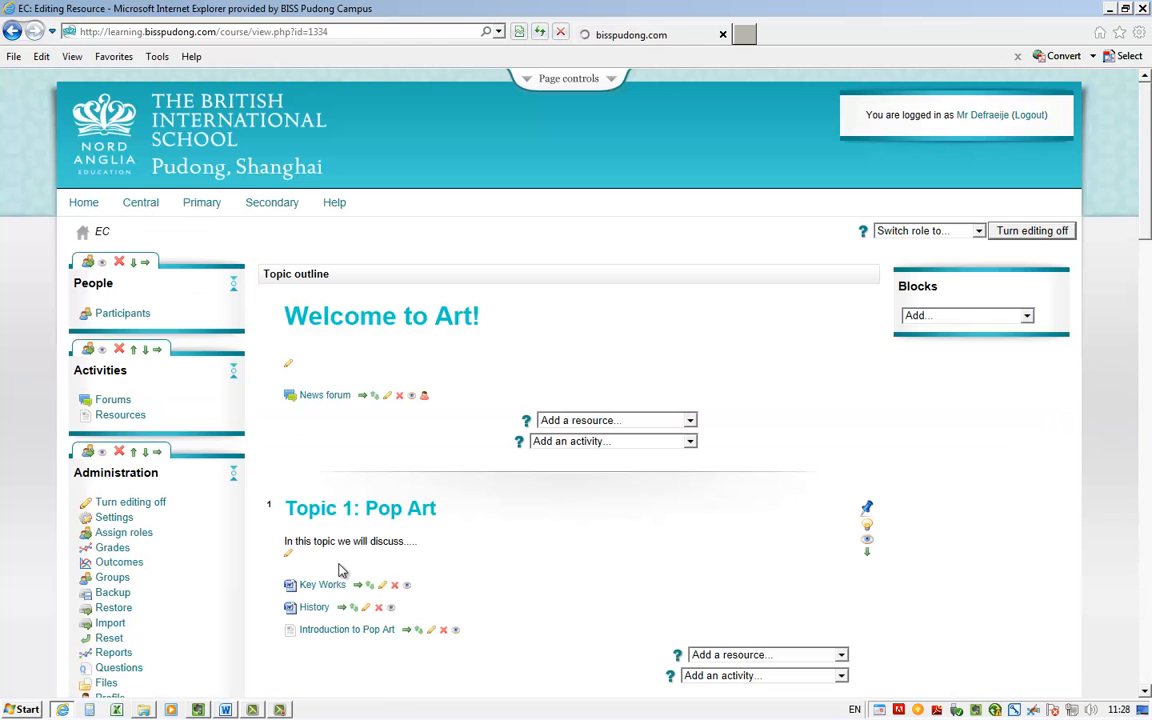
Enter "Past Paper Files" as the summary of topic 3 and format it as Heading 2
scroll(309, 450, "down", 10)
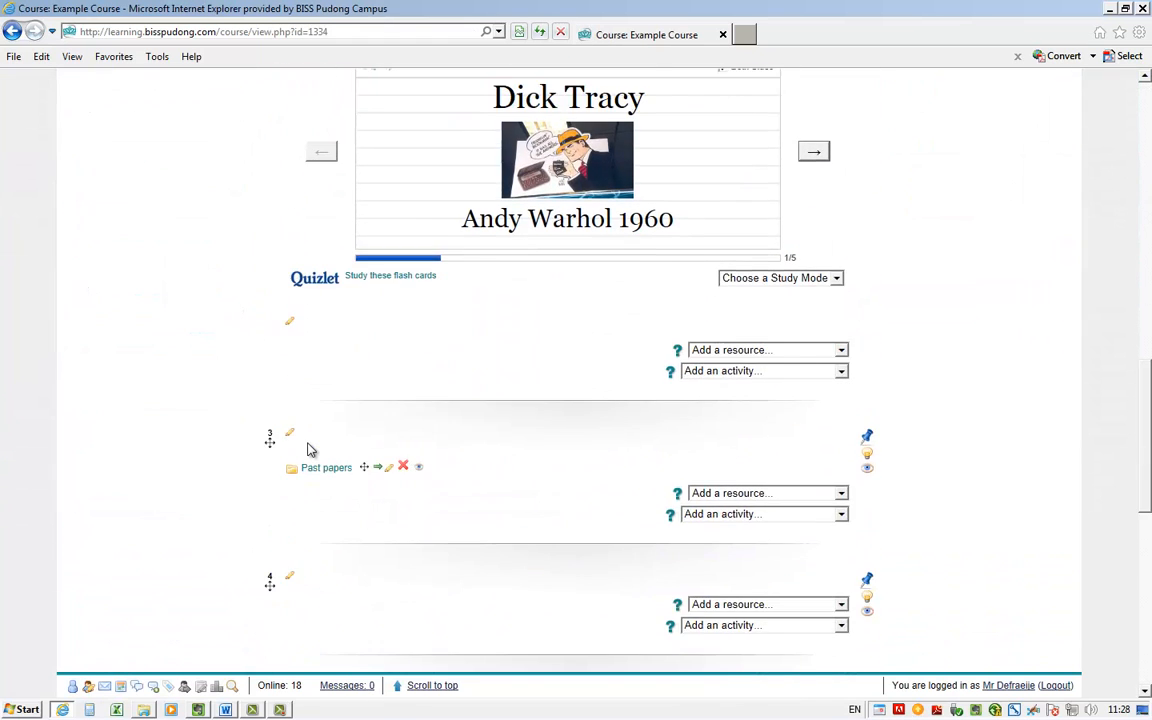
left_click(290, 435)
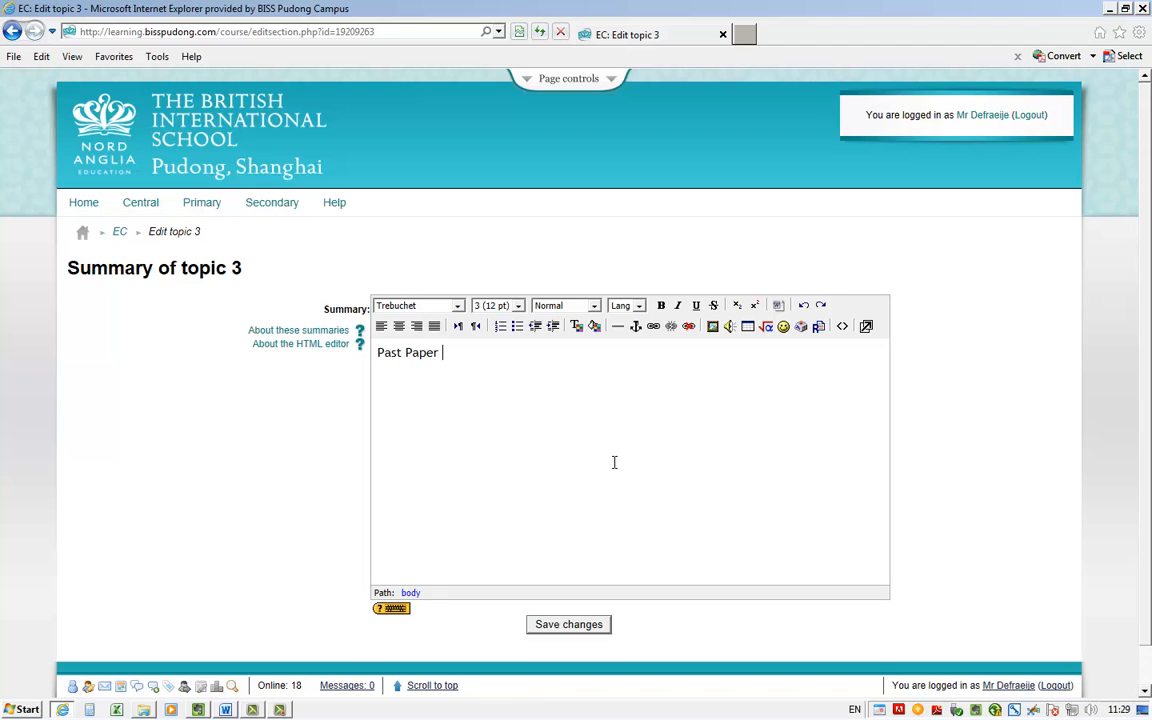
left_click(556, 307)
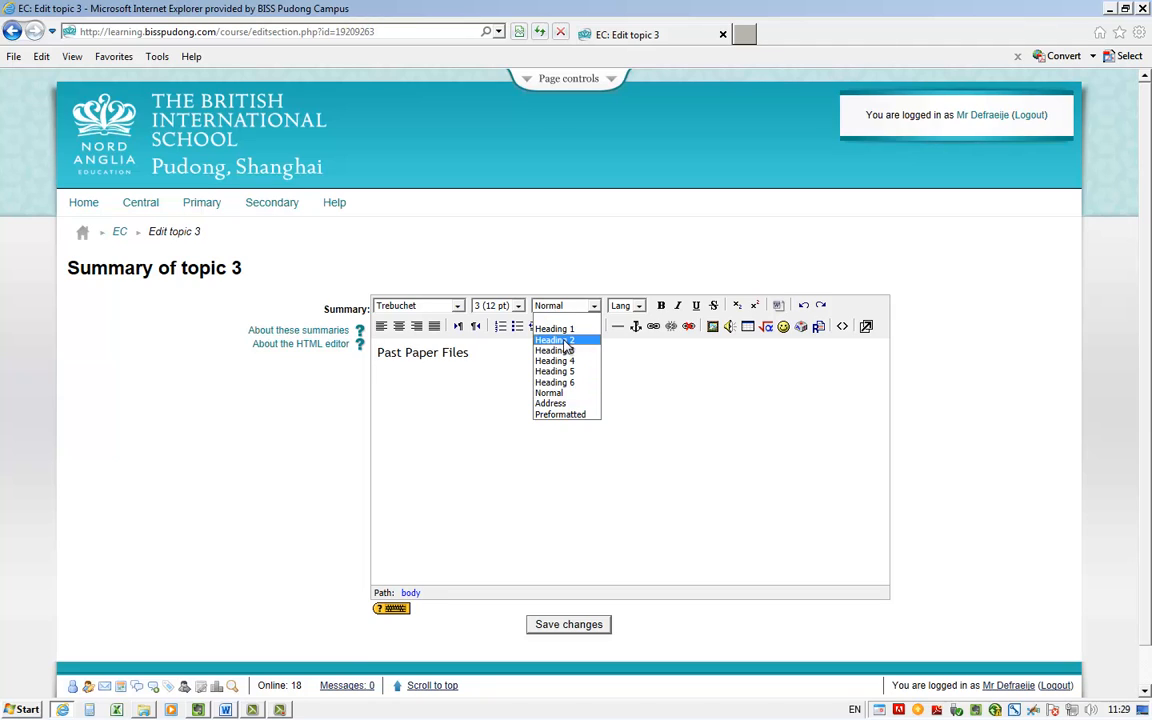
left_click(554, 340)
Colour the Past Paper Files heading light blue and save the topic summary
triple_click(478, 357)
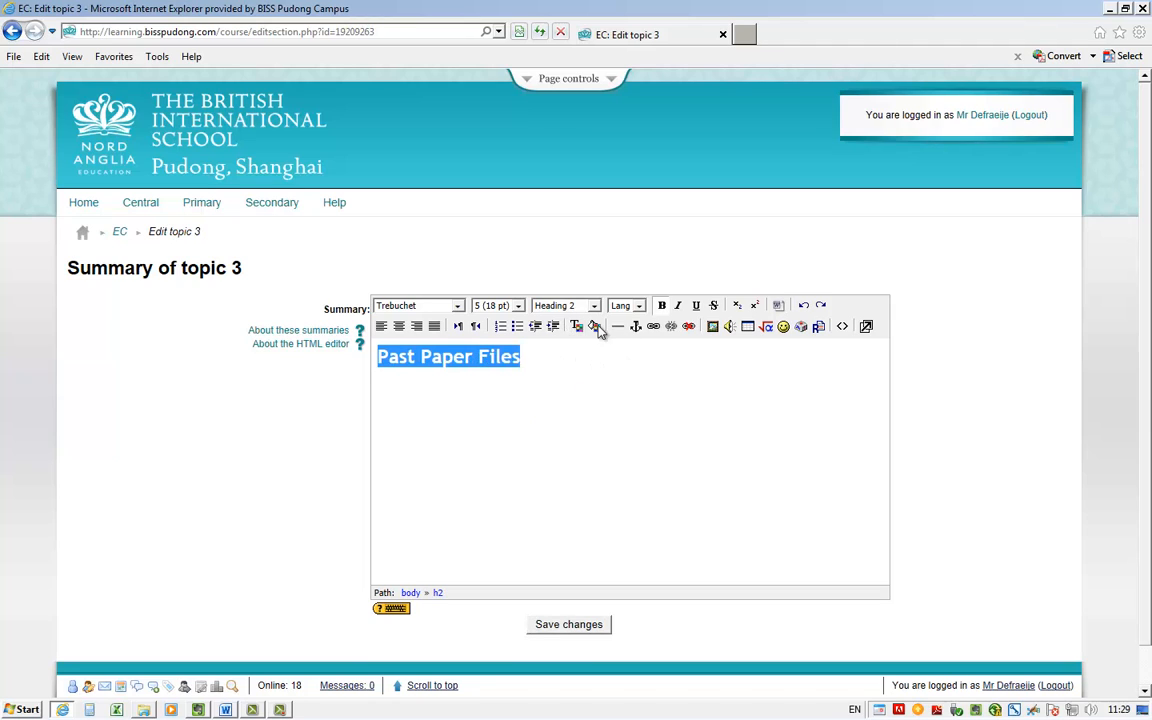
left_click(577, 327)
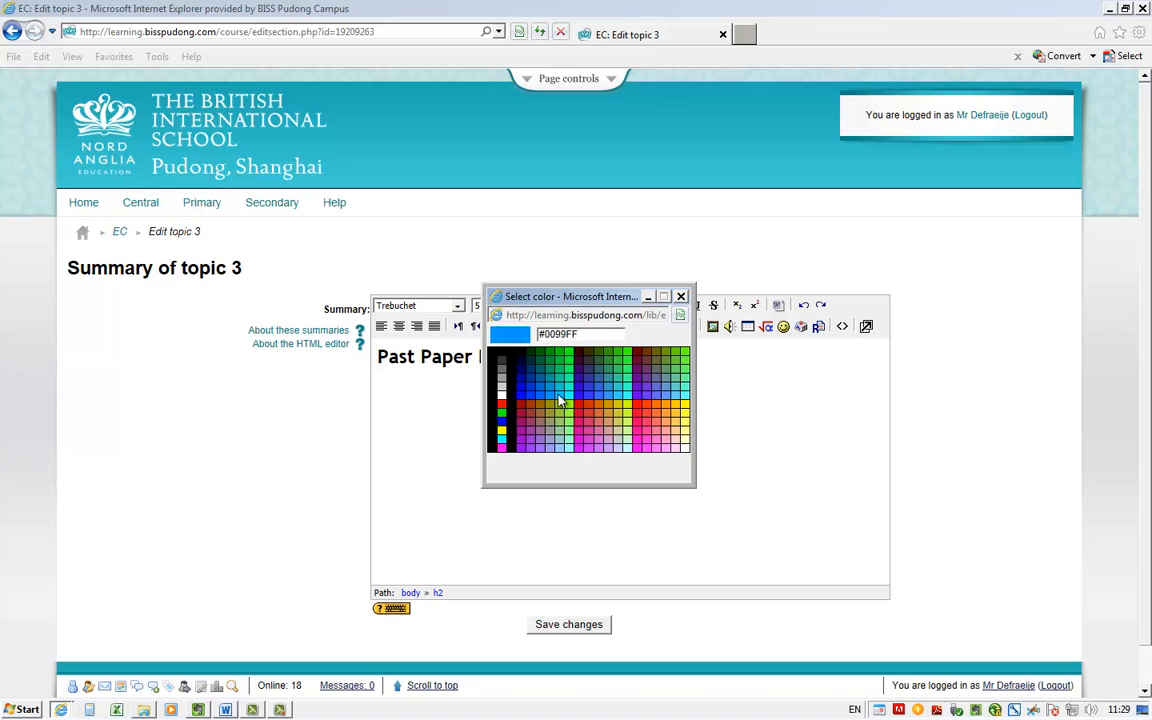
left_click(562, 390)
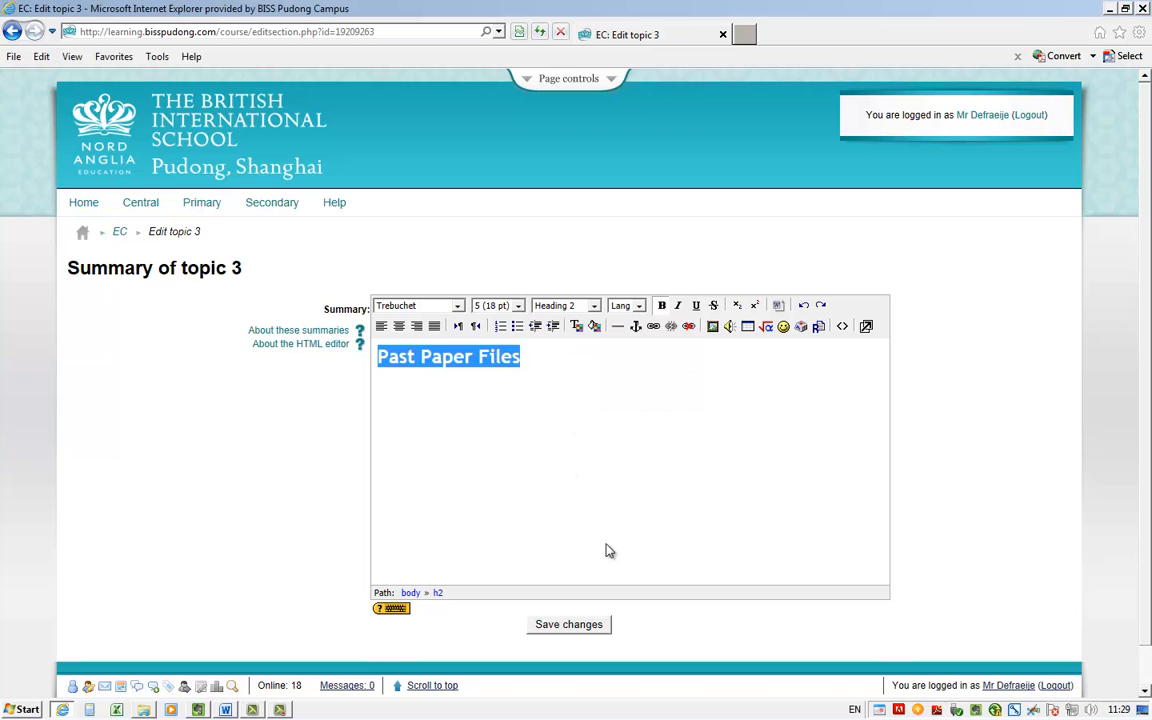
left_click(594, 624)
Check topic 3 on the course page and turn editing off
scroll(575, 514, "down", 10)
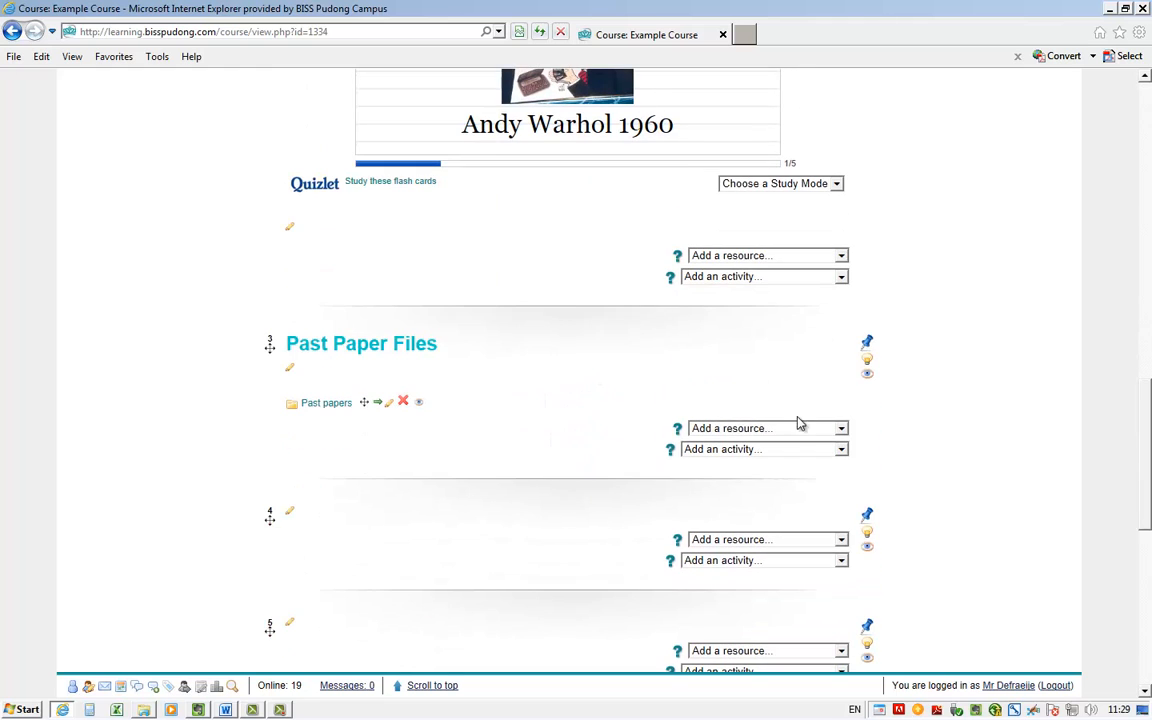
scroll(967, 359, "up", 3)
scroll(967, 359, "up", 8)
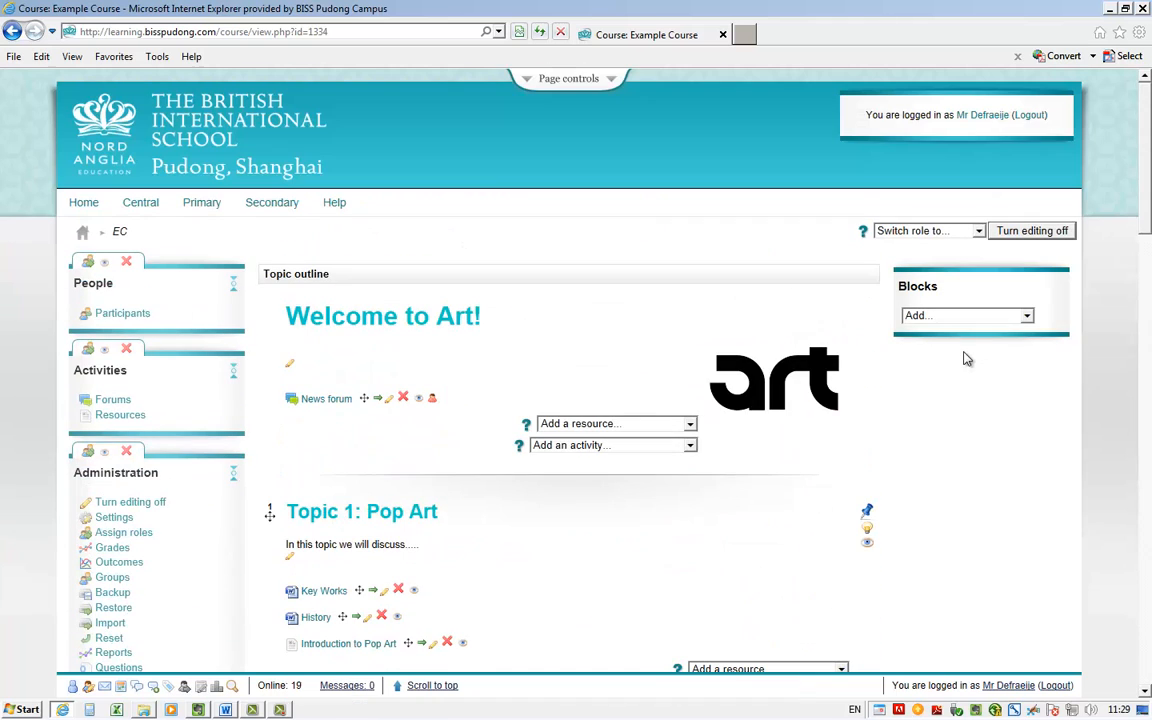
left_click(1024, 231)
Open the Past papers directory in topic 3, browse to 2009 and November, and view 0417_w09_gt.pdf
scroll(238, 418, "down", 12)
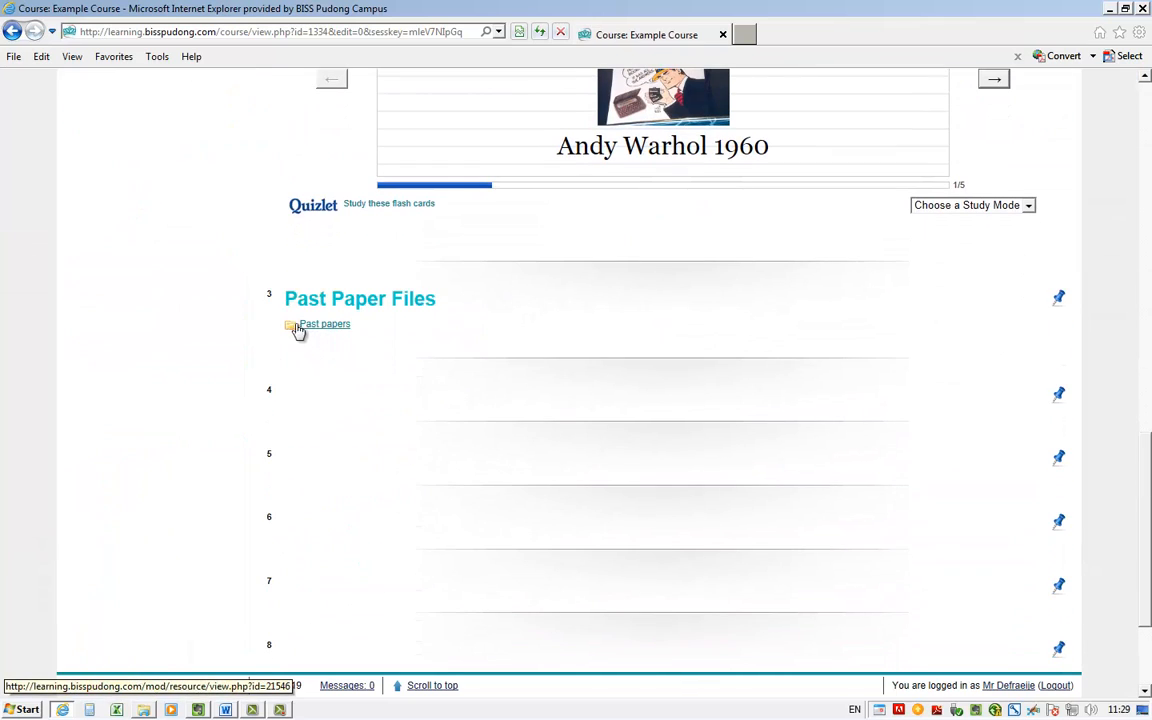
left_click(309, 329)
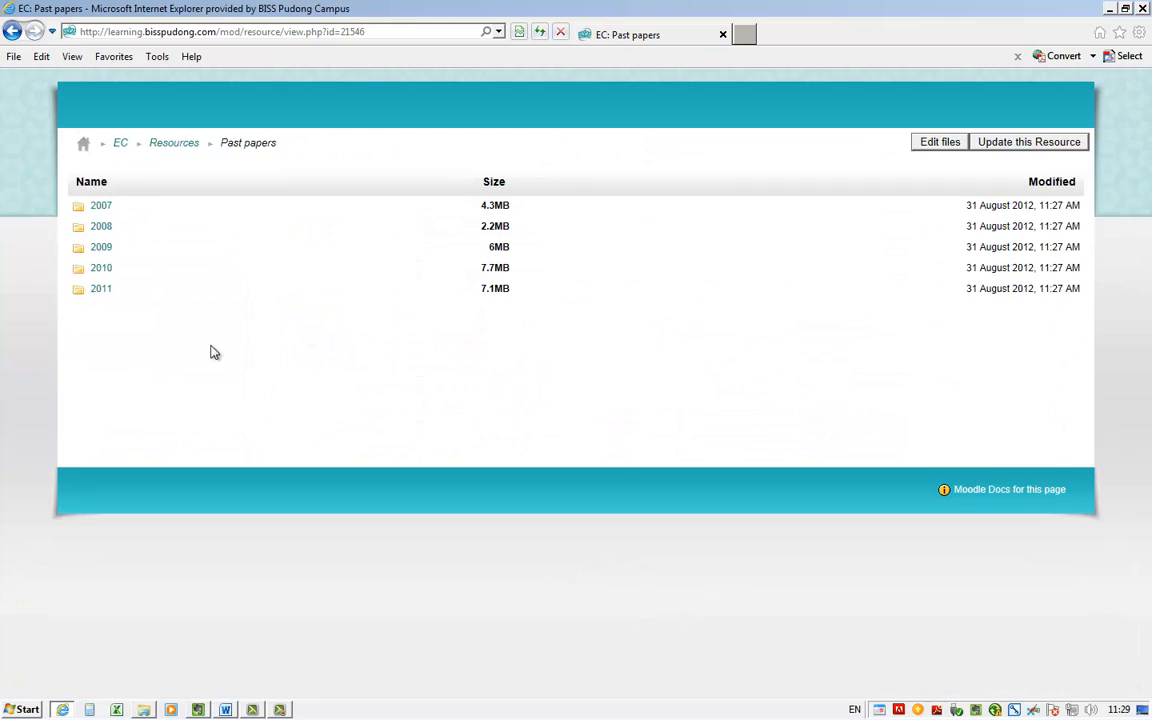
left_click(101, 252)
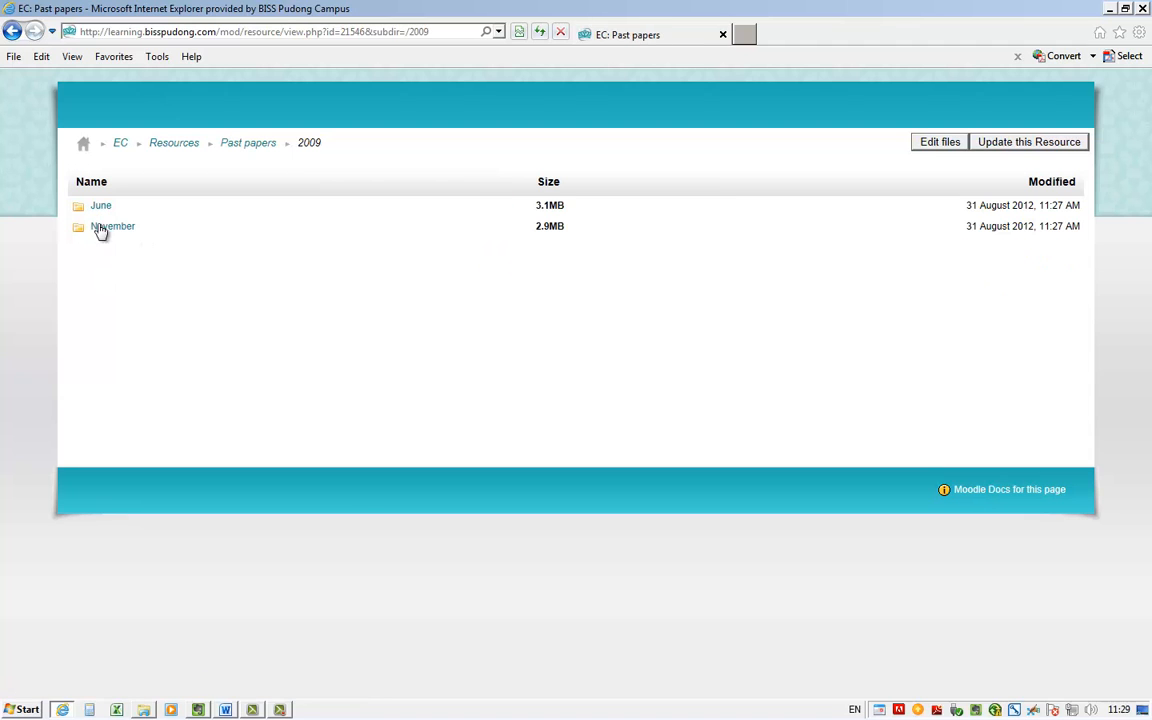
left_click(114, 233)
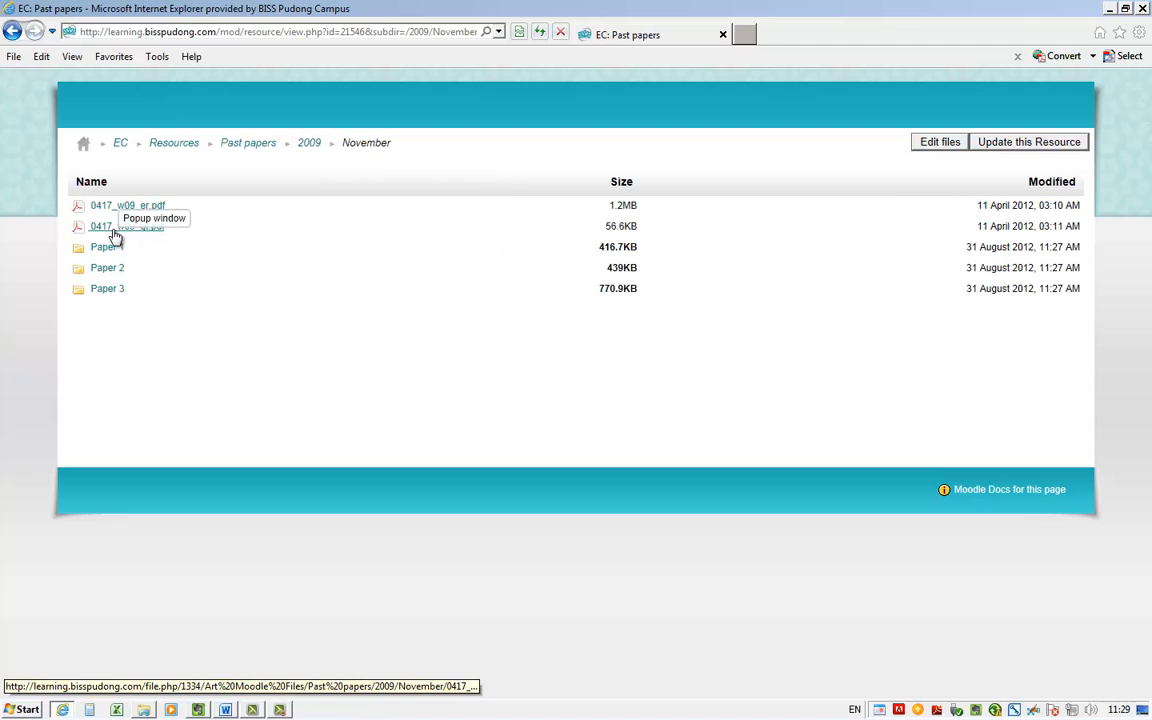
left_click(114, 233)
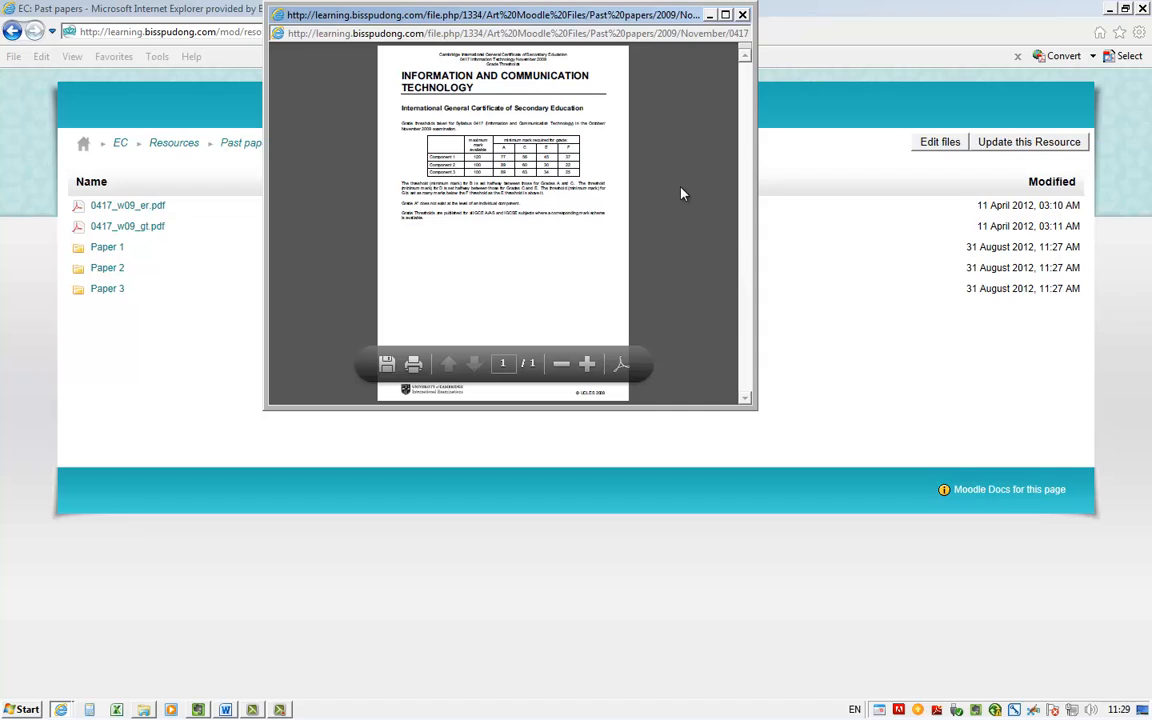